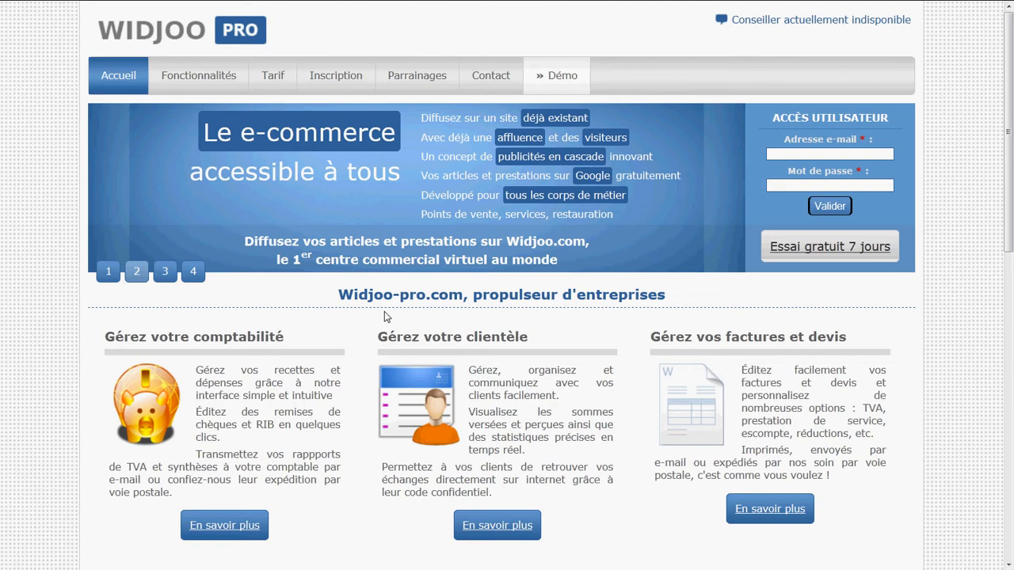
Log in to the Widjoo Pro demo account from the Démo page with the demo e-mail address and the account password
left_click(551, 75)
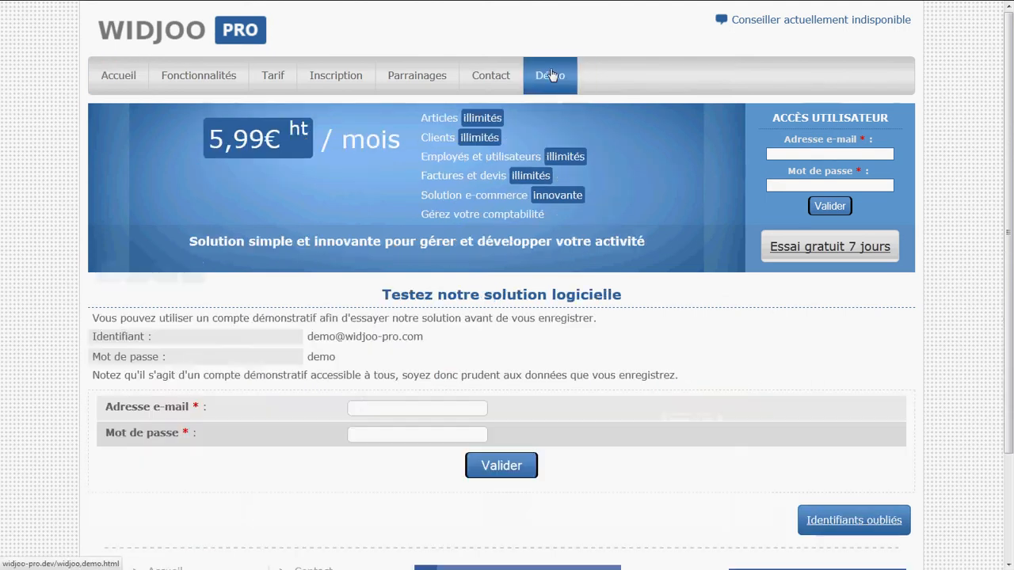
left_click(388, 411)
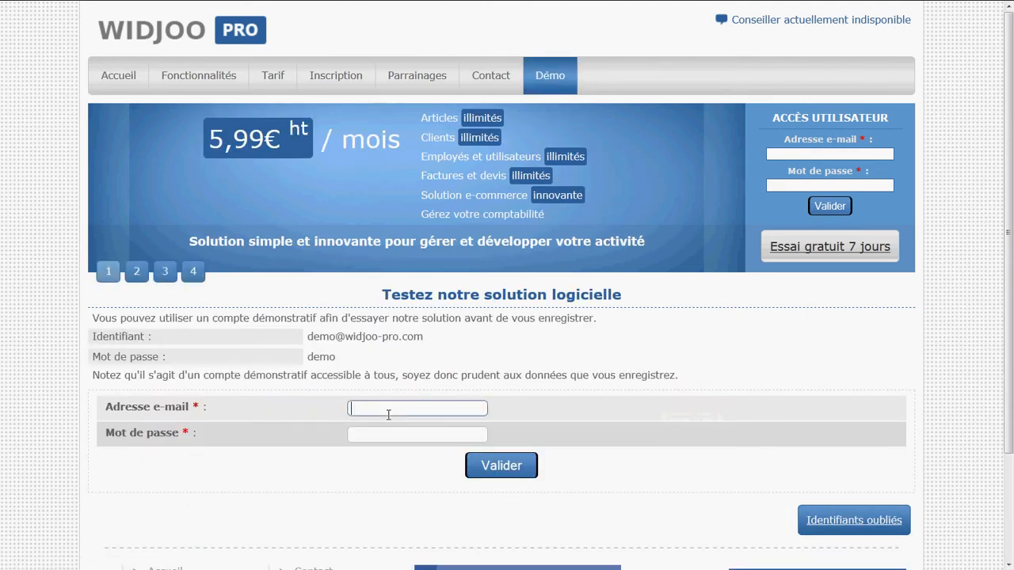
type("de")
left_click(388, 420)
left_click(381, 437)
type("de")
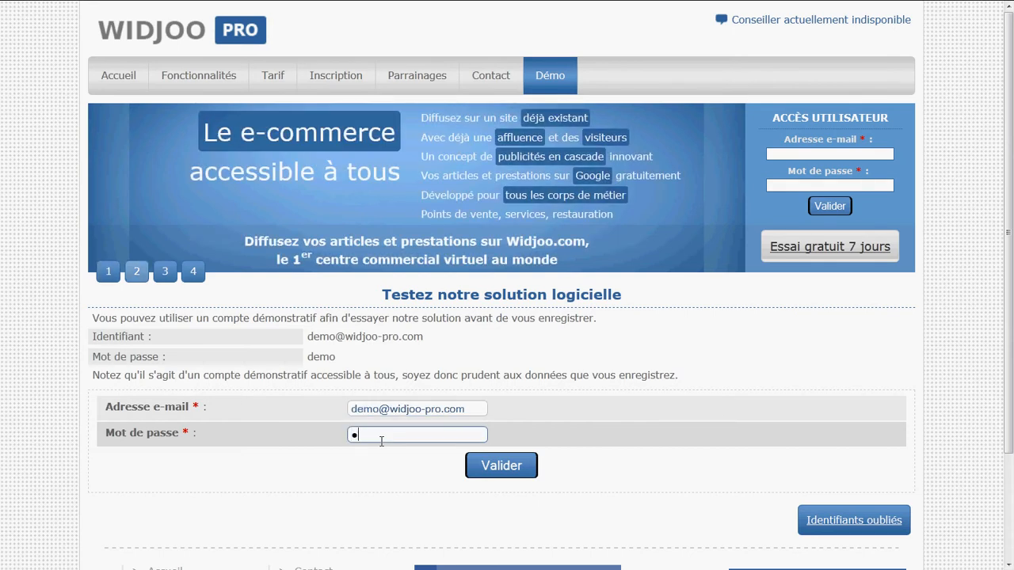
type("mo")
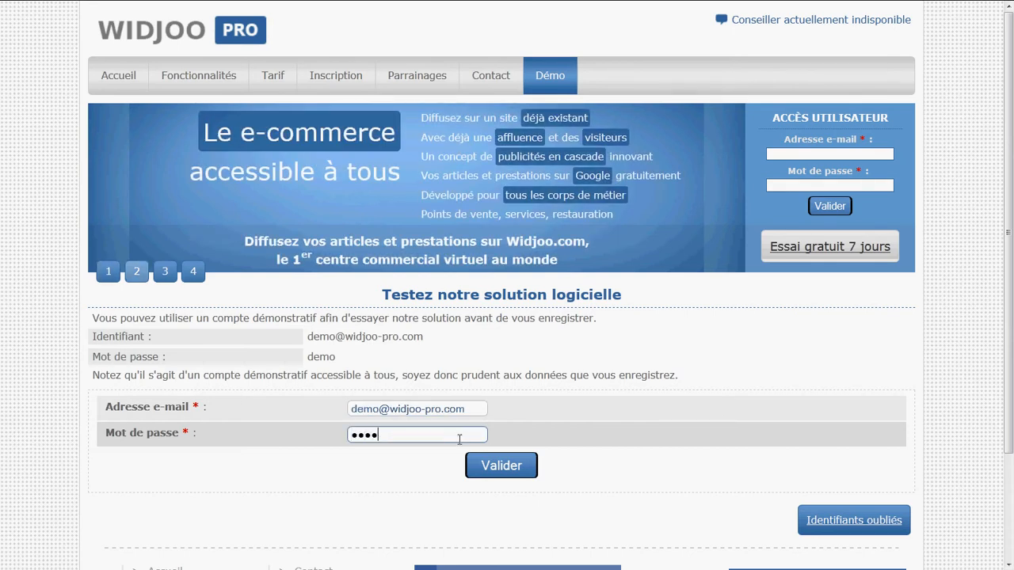
left_click(502, 466)
Open the Factures et devis section of the DEMO S.A.R.L. activity and look over its list of subsections
left_click(273, 24)
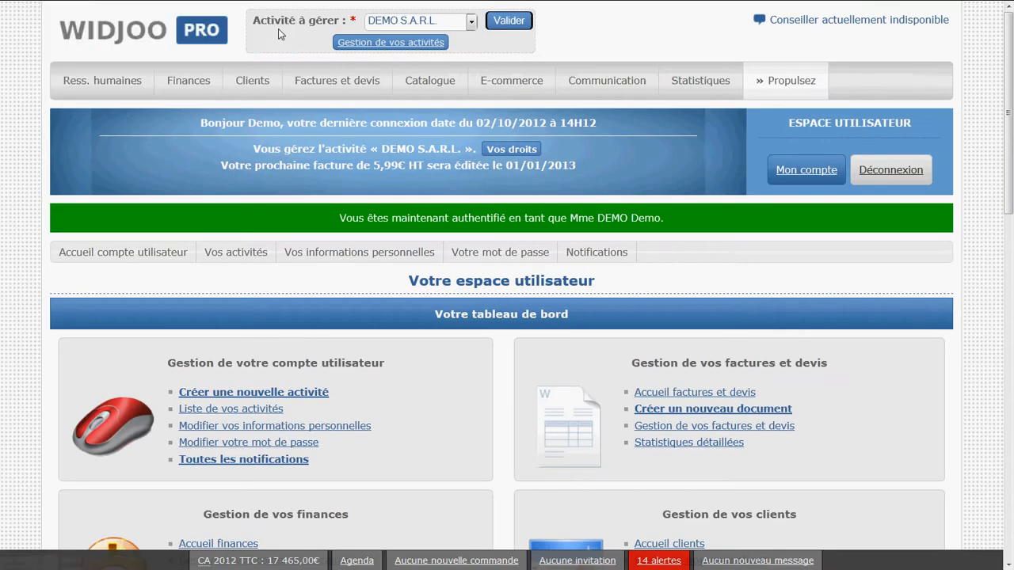
left_click(338, 93)
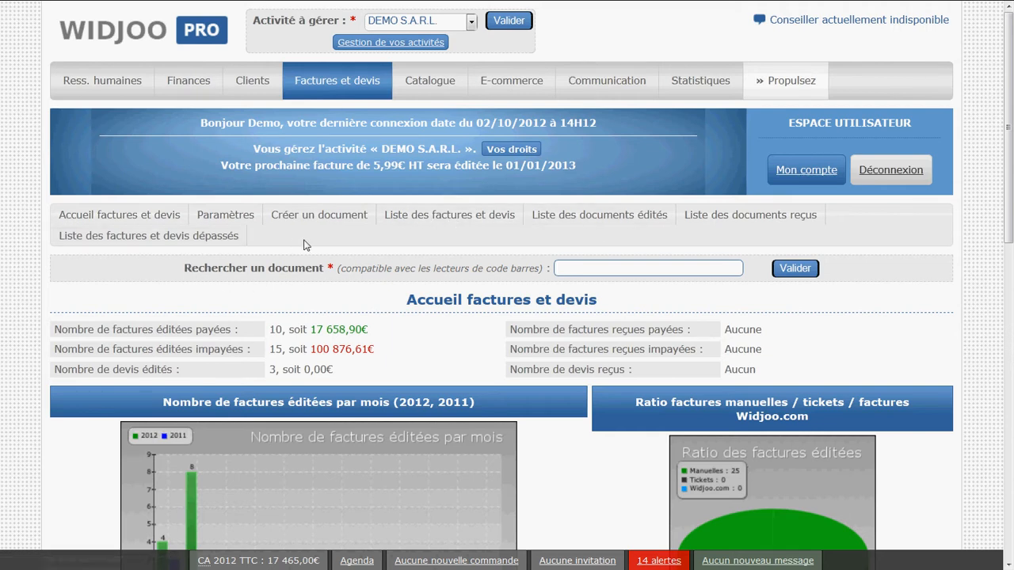
left_click_drag(301, 245, 57, 218)
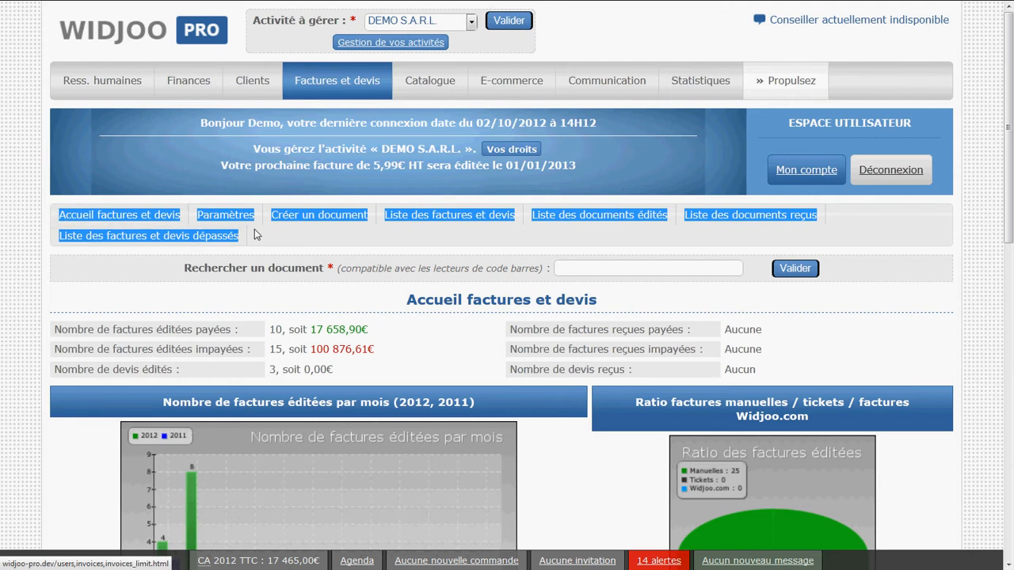
left_click(301, 239)
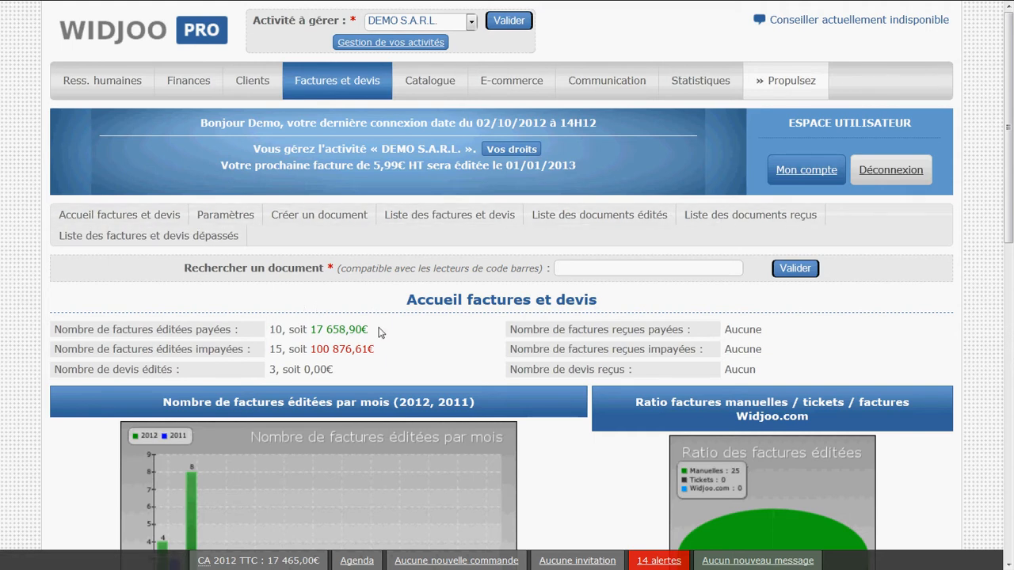
Review the summary of issued and received invoices and quotes, comparing paid and unpaid counts and their amounts
scroll(379, 327, "down", 3)
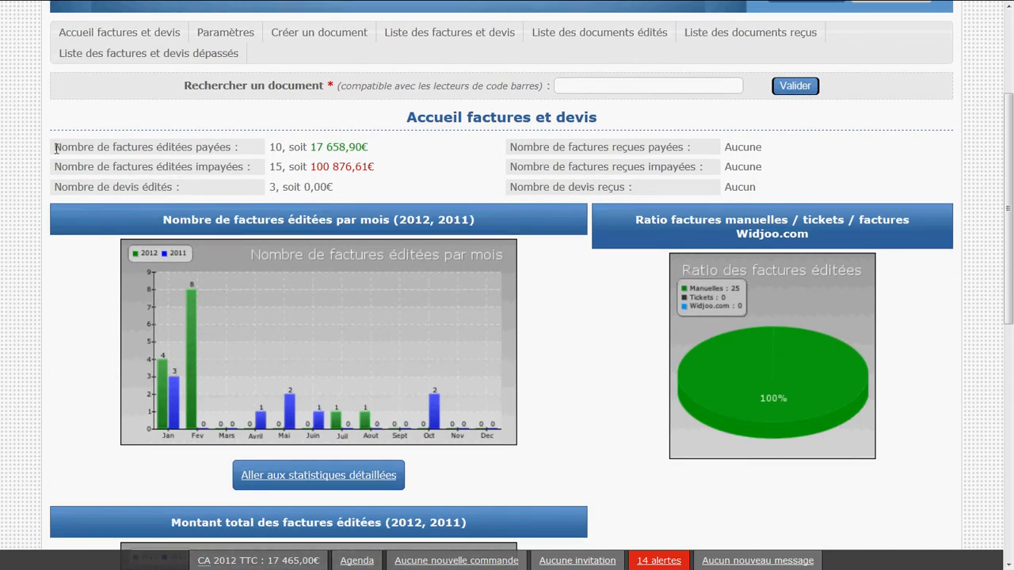
left_click_drag(54, 145, 334, 204)
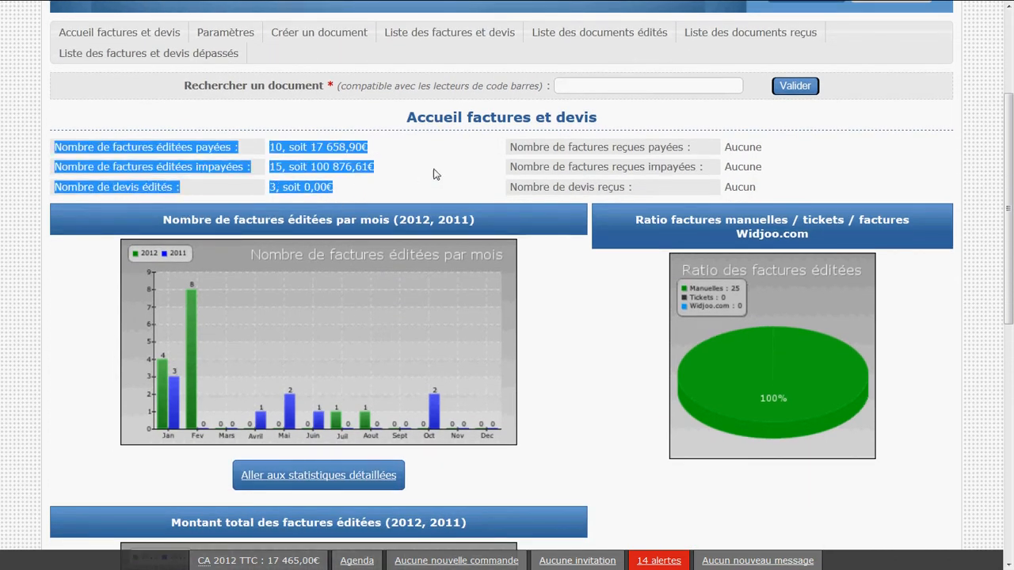
left_click_drag(509, 147, 780, 188)
left_click(780, 188)
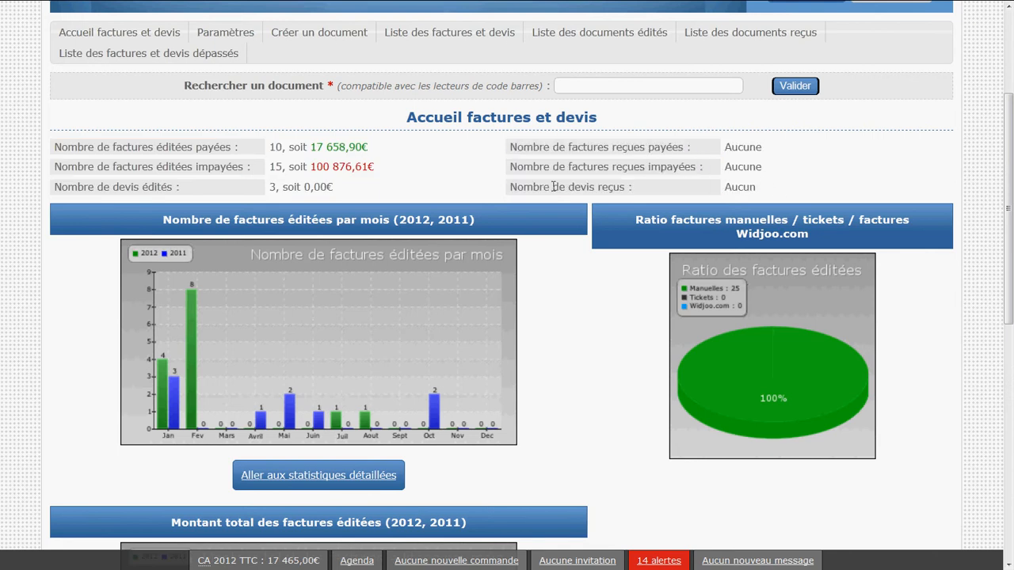
double_click(213, 146)
double_click(216, 166)
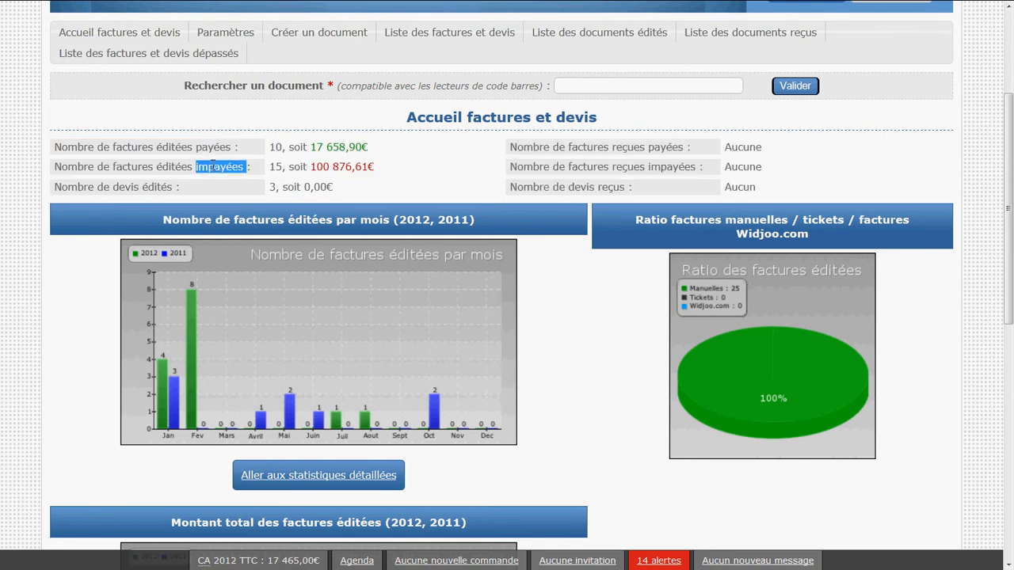
double_click(125, 187)
left_click(63, 162)
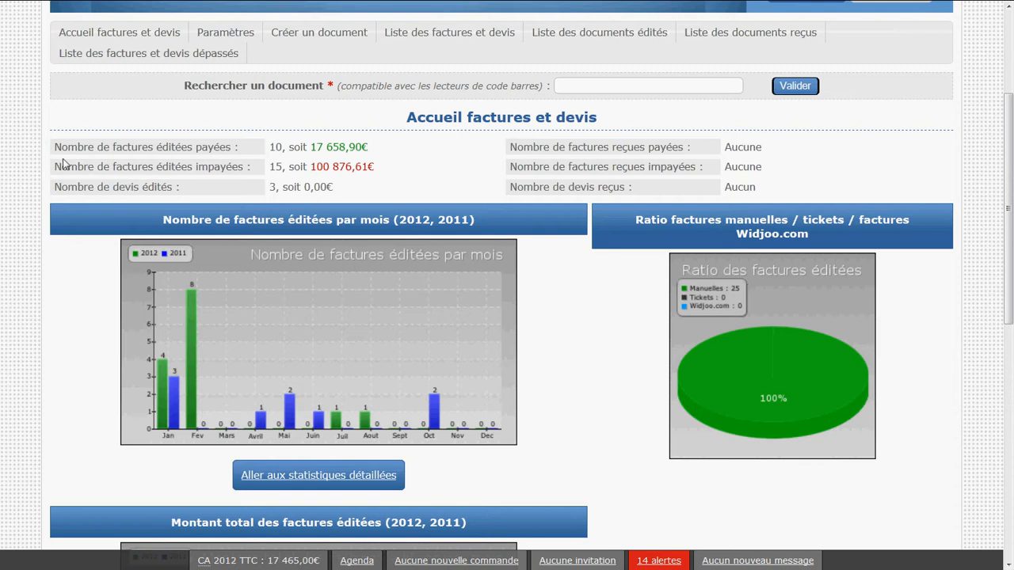
left_click_drag(52, 149, 360, 194)
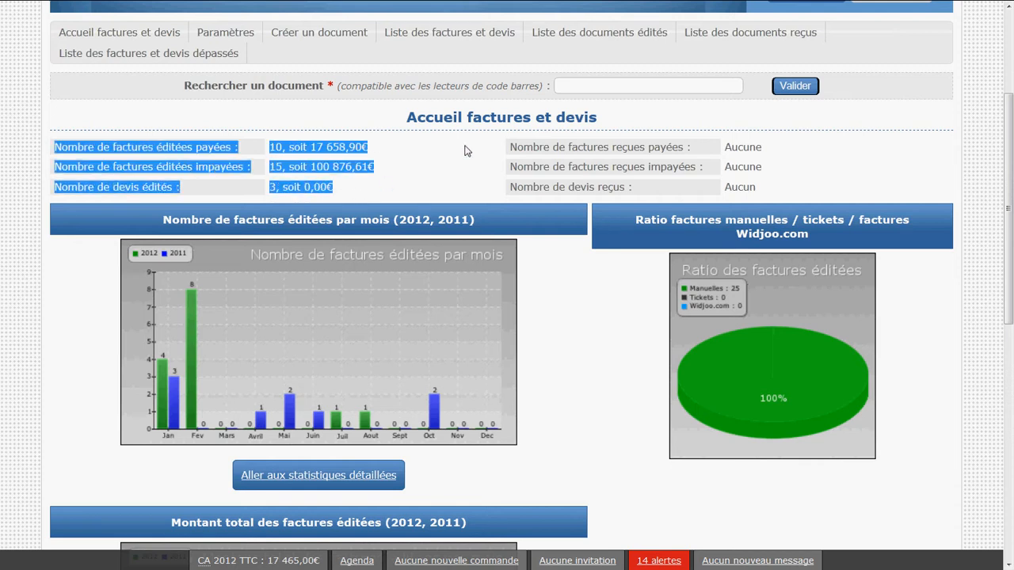
left_click_drag(510, 147, 758, 189)
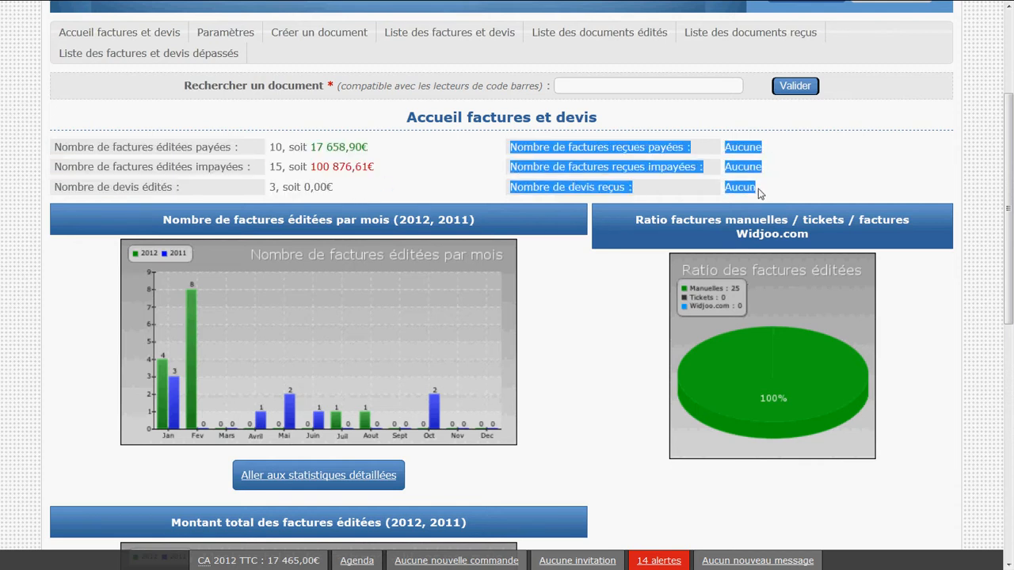
left_click(758, 189)
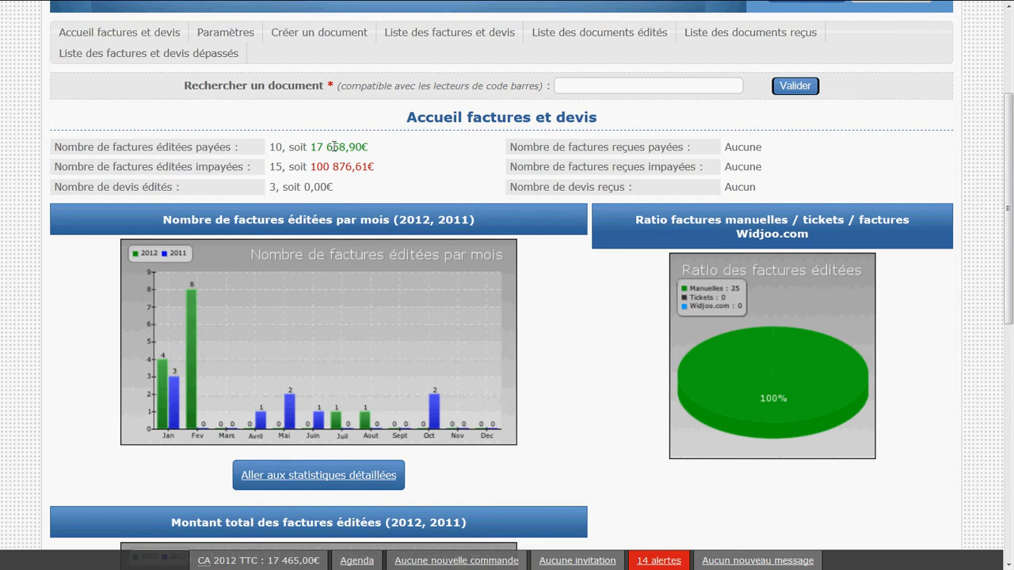
double_click(275, 148)
left_click(275, 148)
left_click_drag(310, 148, 368, 150)
left_click(368, 151)
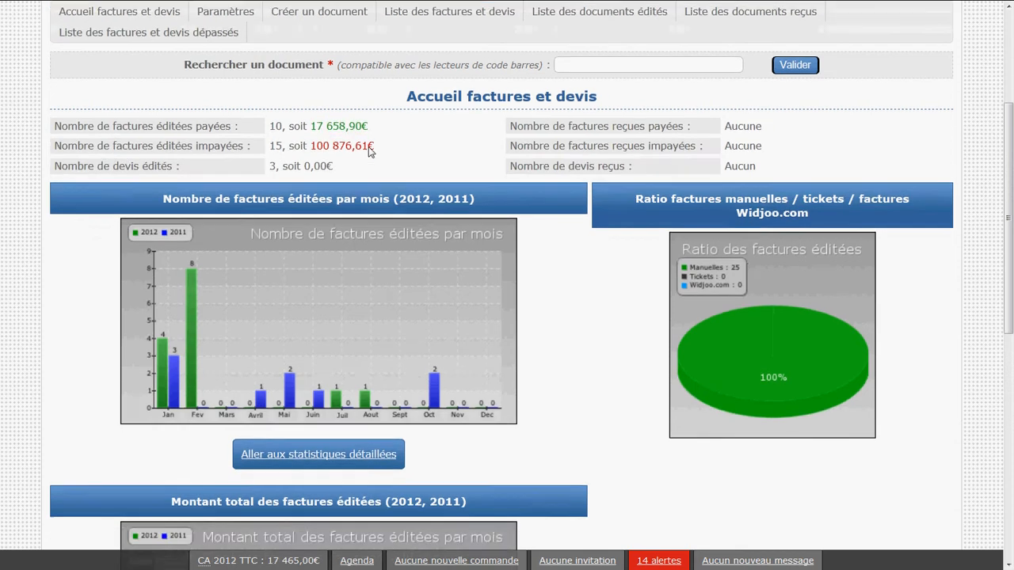
Examine the chart of invoices issued per month, comparing the years 2012 and 2011
scroll(368, 151, "down", 2)
scroll(368, 151, "down", 1)
scroll(368, 151, "up", 3)
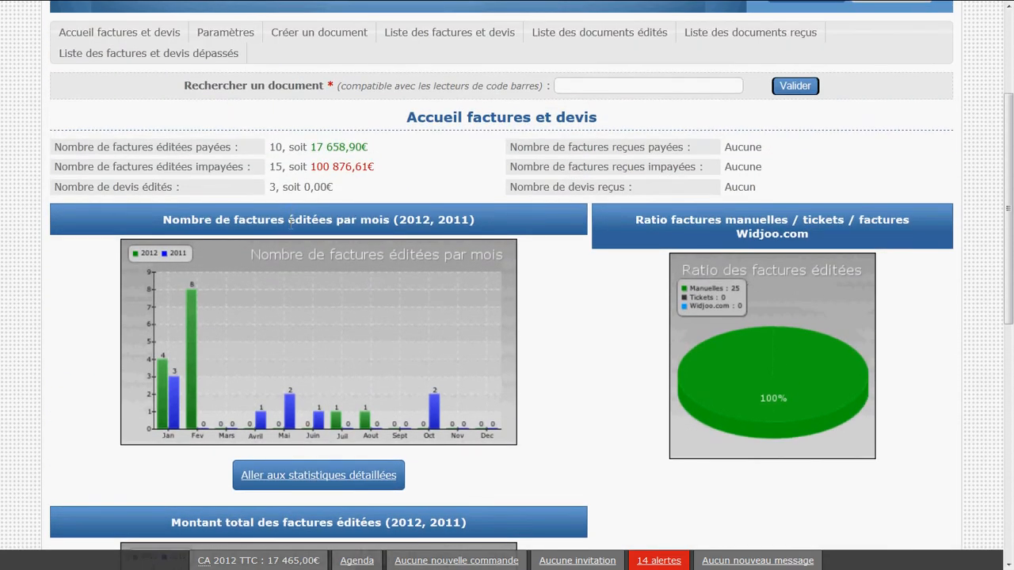
triple_click(290, 222)
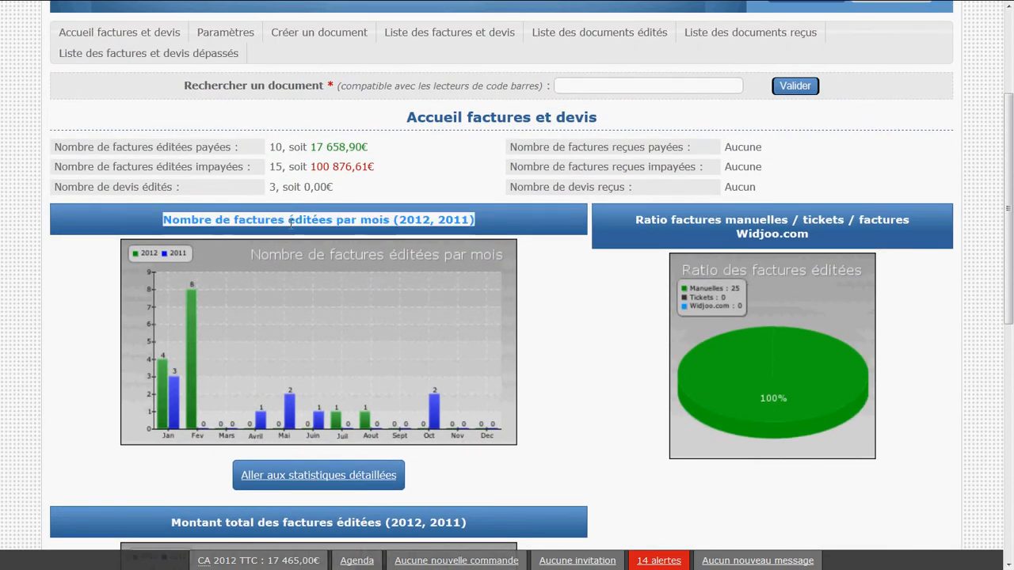
left_click(389, 221)
double_click(413, 221)
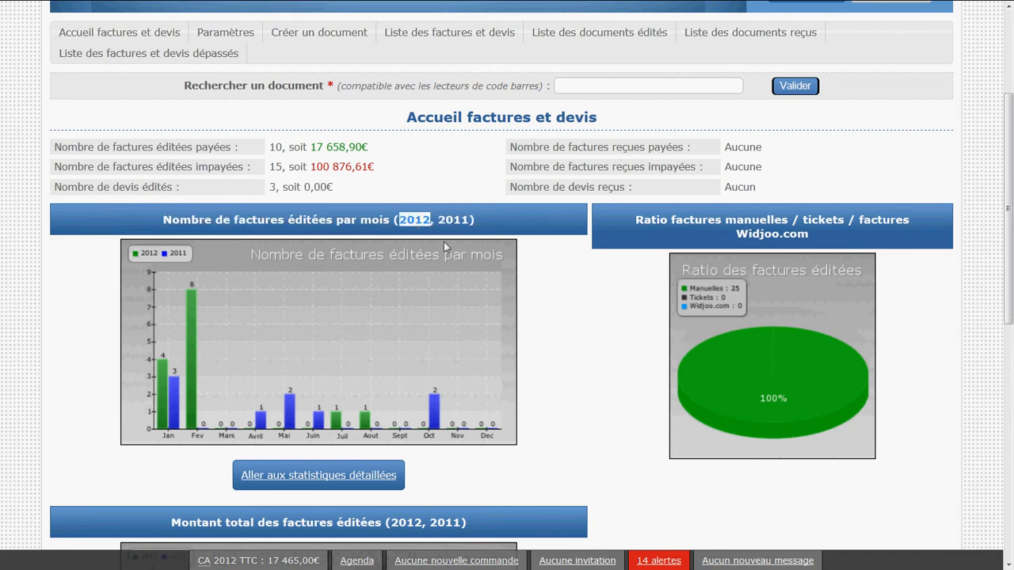
double_click(450, 220)
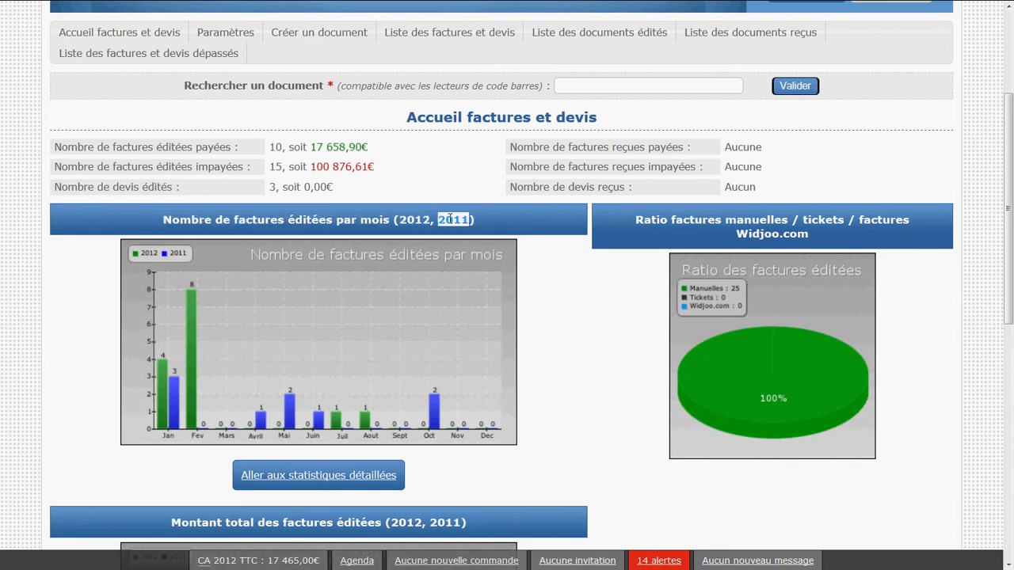
left_click(450, 219)
Examine the chart of the total amount of issued invoices for 2012 and 2011
scroll(450, 222, "down", 2)
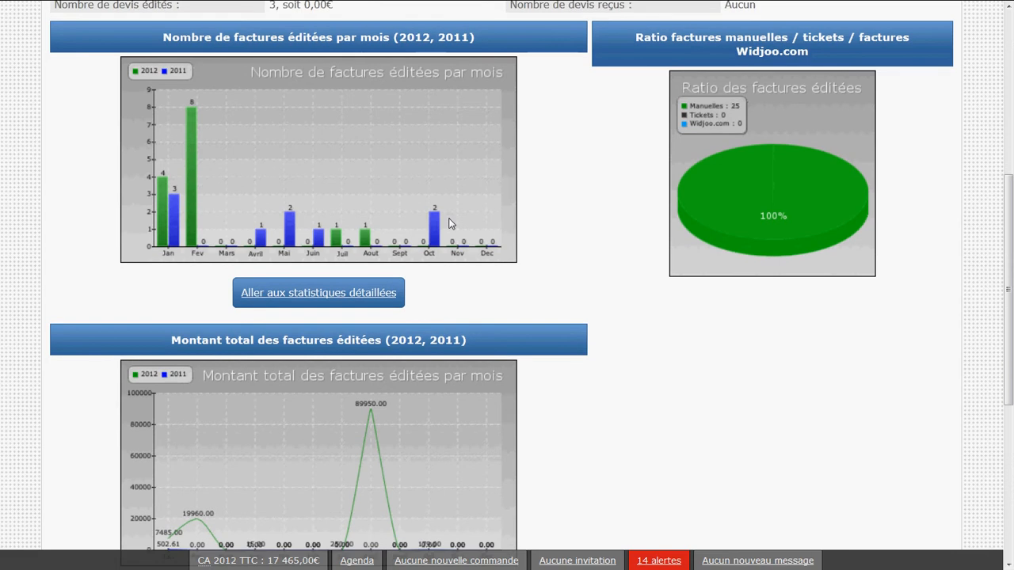
scroll(448, 223, "down", 1)
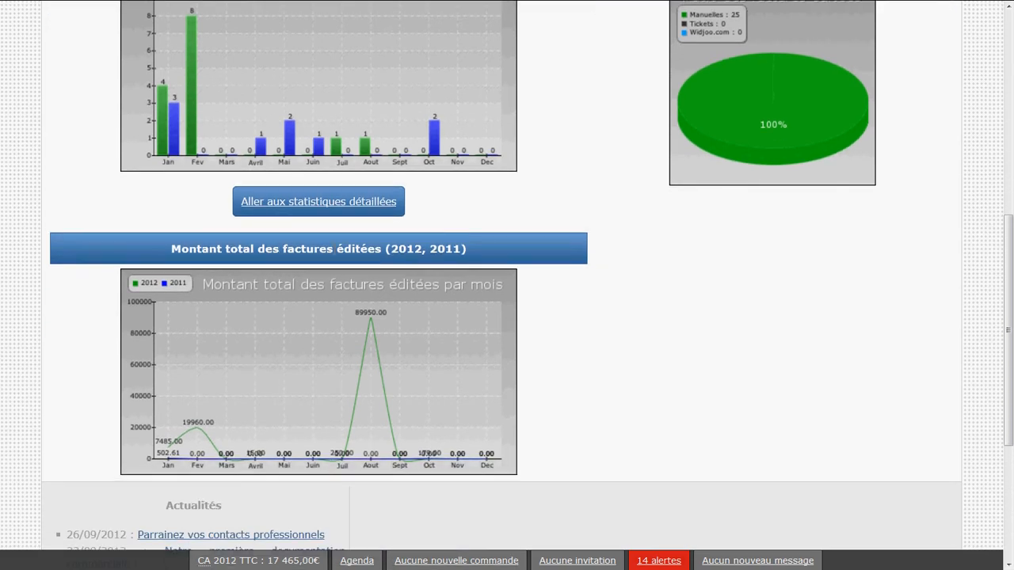
triple_click(334, 249)
left_click(393, 250)
double_click(394, 248)
left_click(448, 250)
double_click(448, 250)
left_click(436, 270)
Examine the ratio chart for manual invoices, tickets and Widjoo.com invoices
scroll(436, 270, "up", 4)
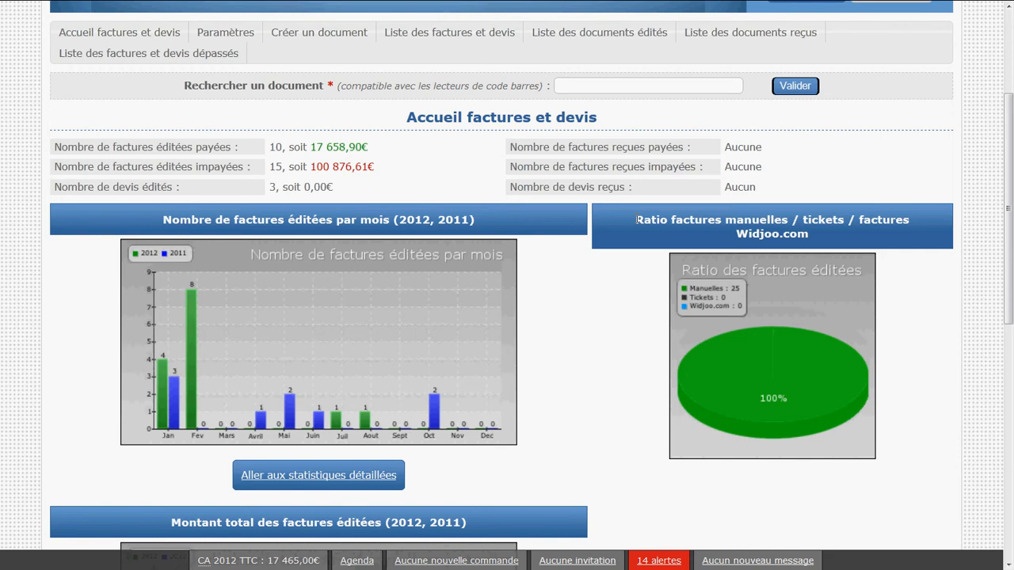
left_click_drag(636, 219, 848, 235)
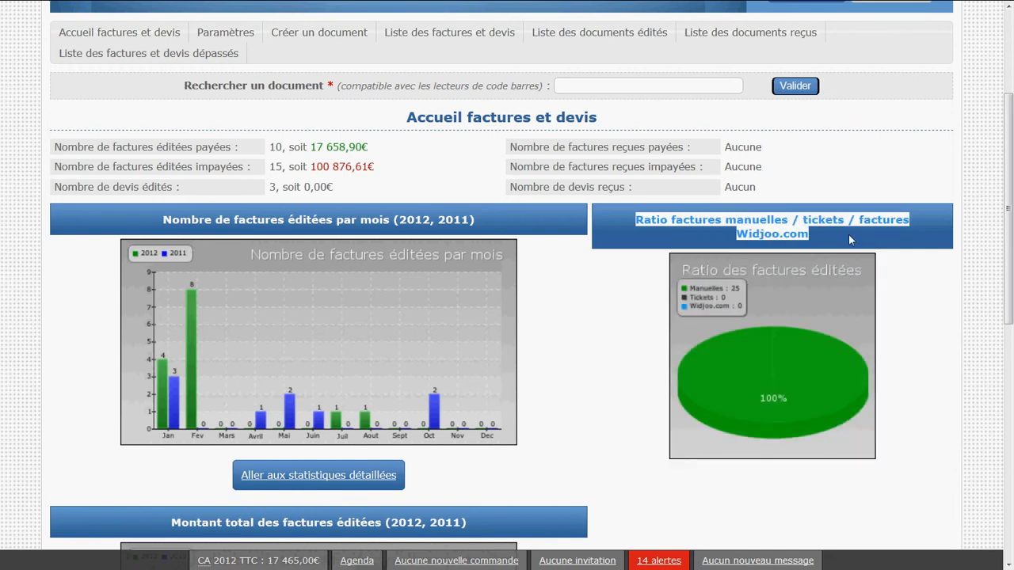
left_click(848, 235)
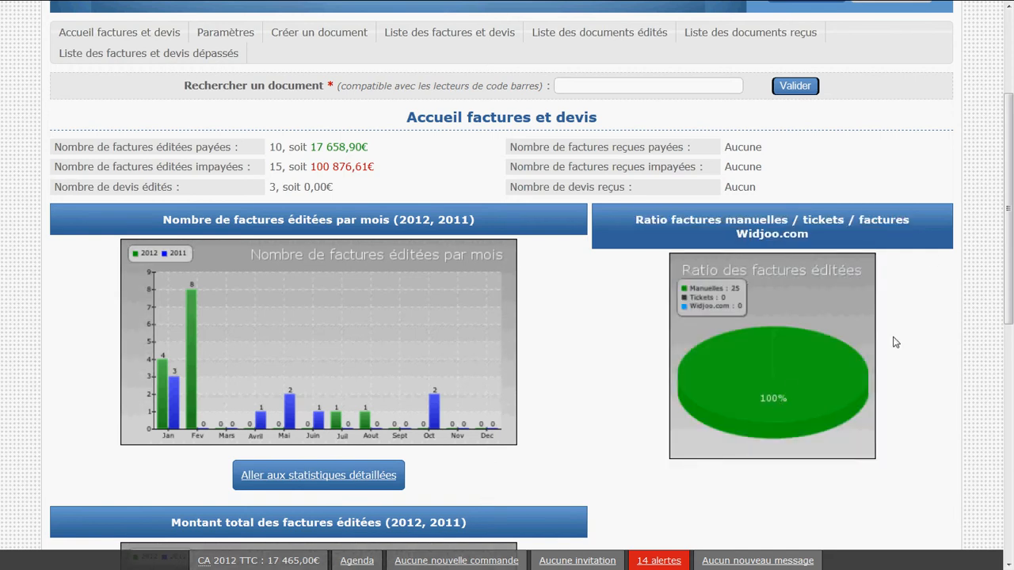
left_click_drag(891, 343, 634, 343)
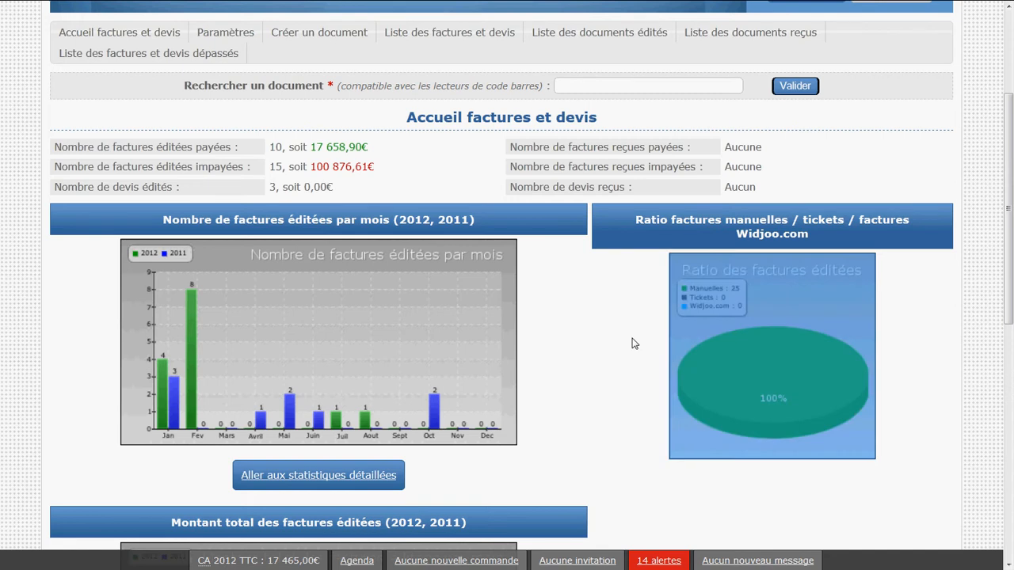
left_click(633, 343)
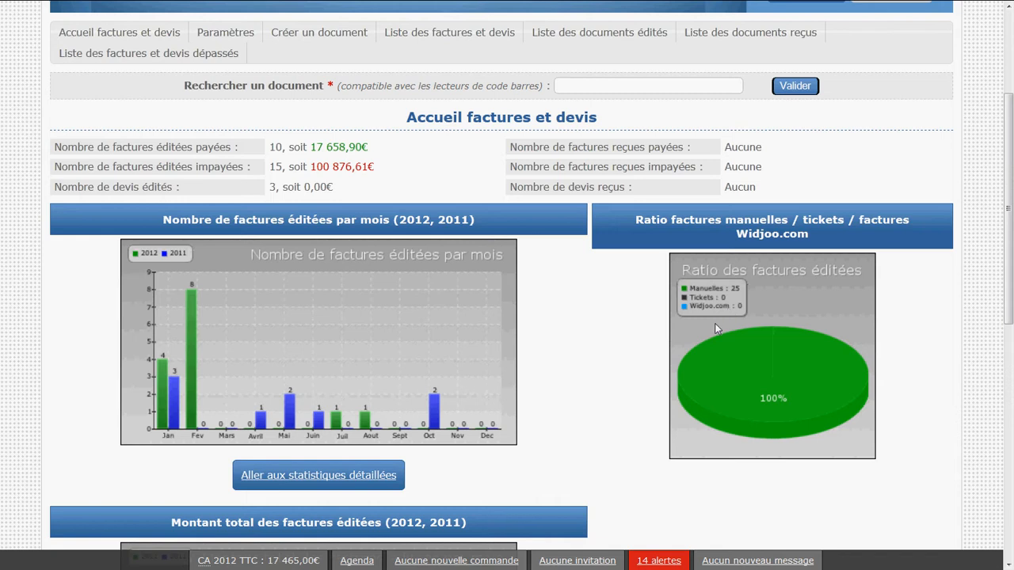
double_click(737, 221)
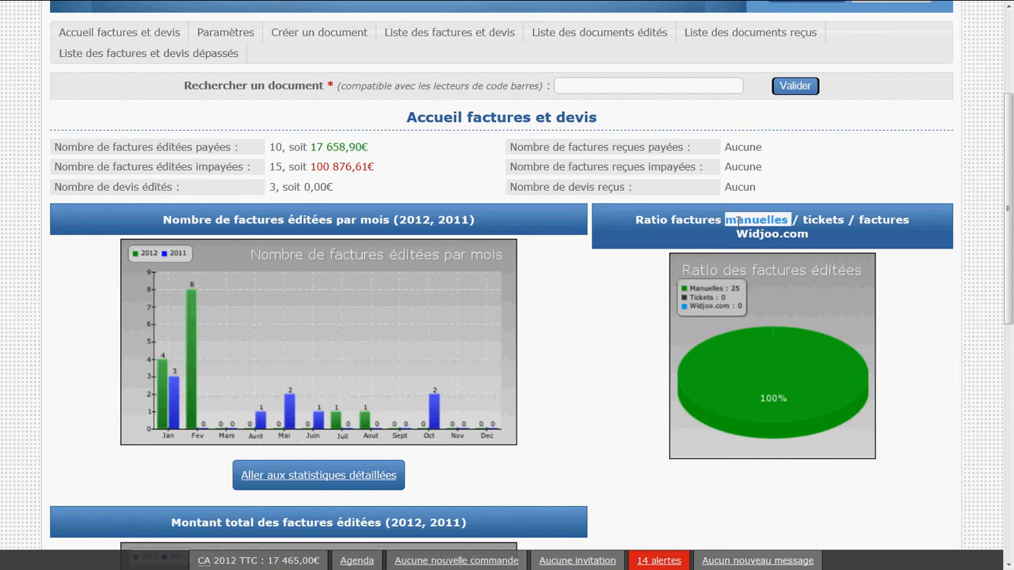
left_click(736, 220)
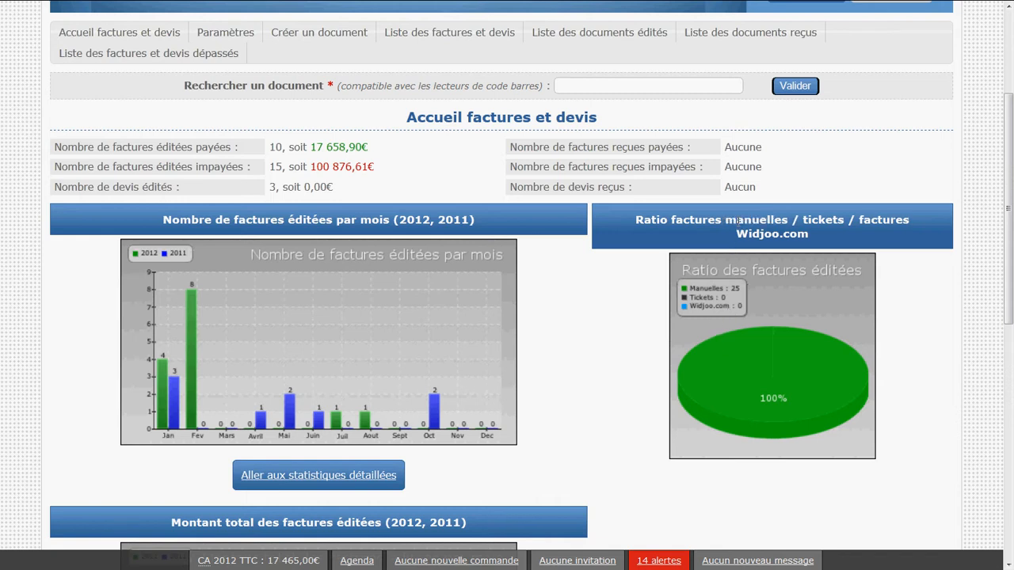
scroll(721, 238, "up", 3)
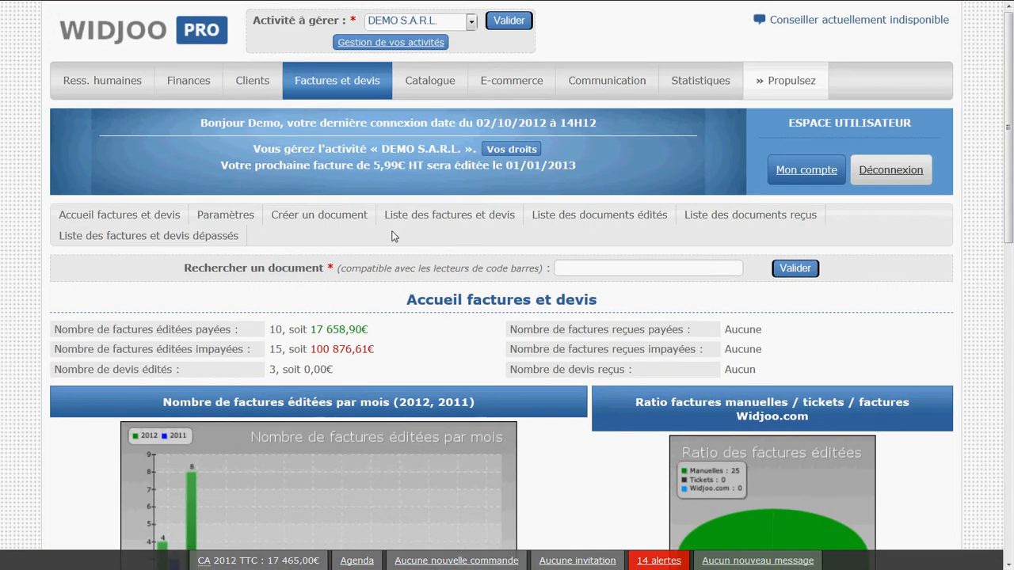
double_click(823, 402)
scroll(826, 407, "down", 1)
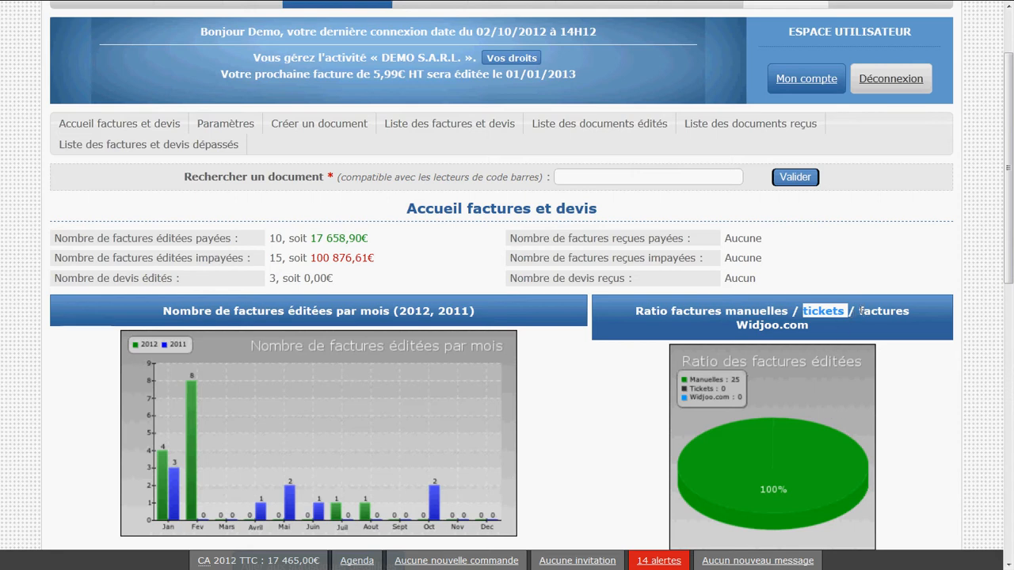
left_click_drag(855, 311, 880, 329)
left_click(883, 335)
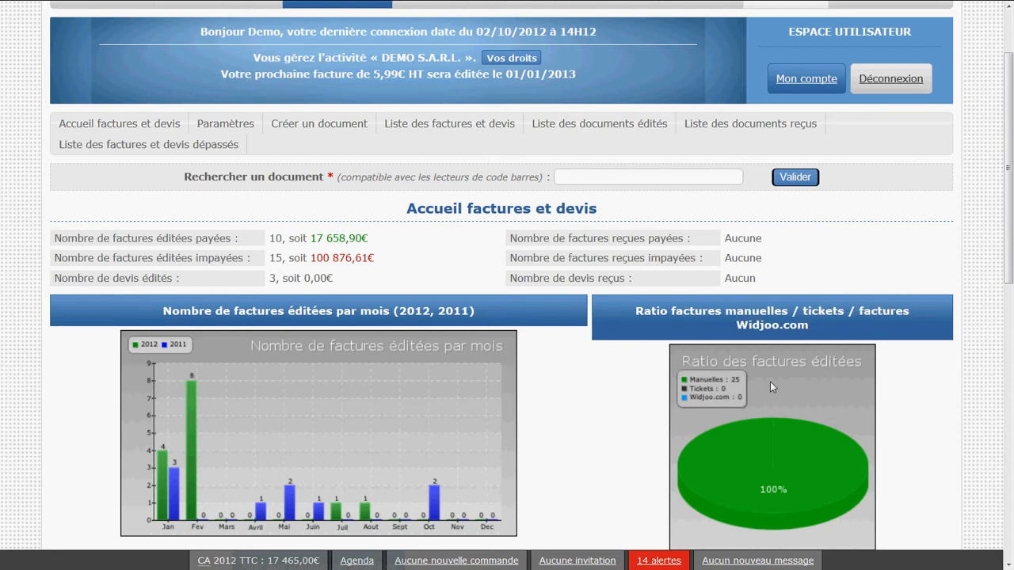
scroll(772, 385, "up", 2)
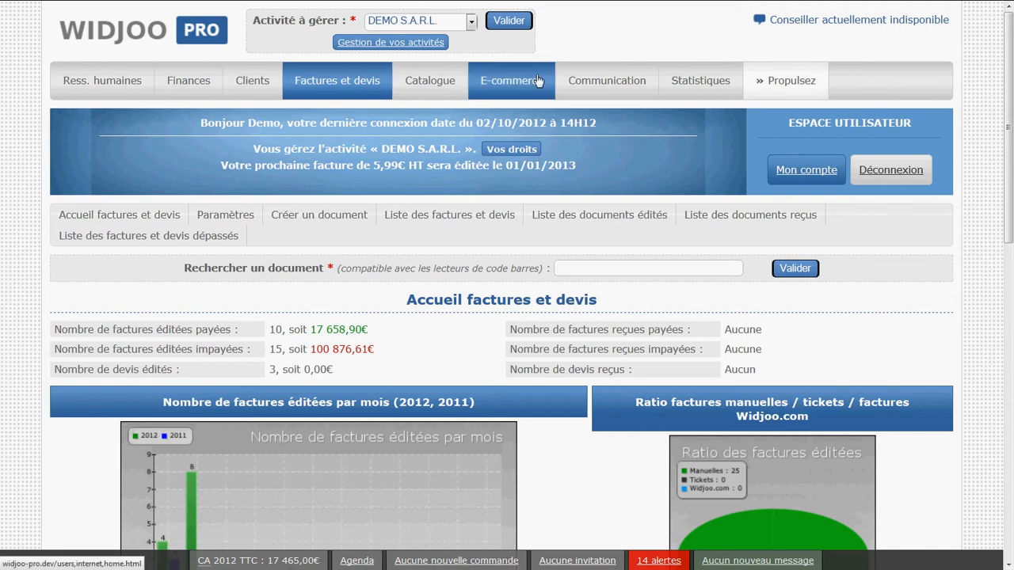
scroll(457, 336, "down", 2)
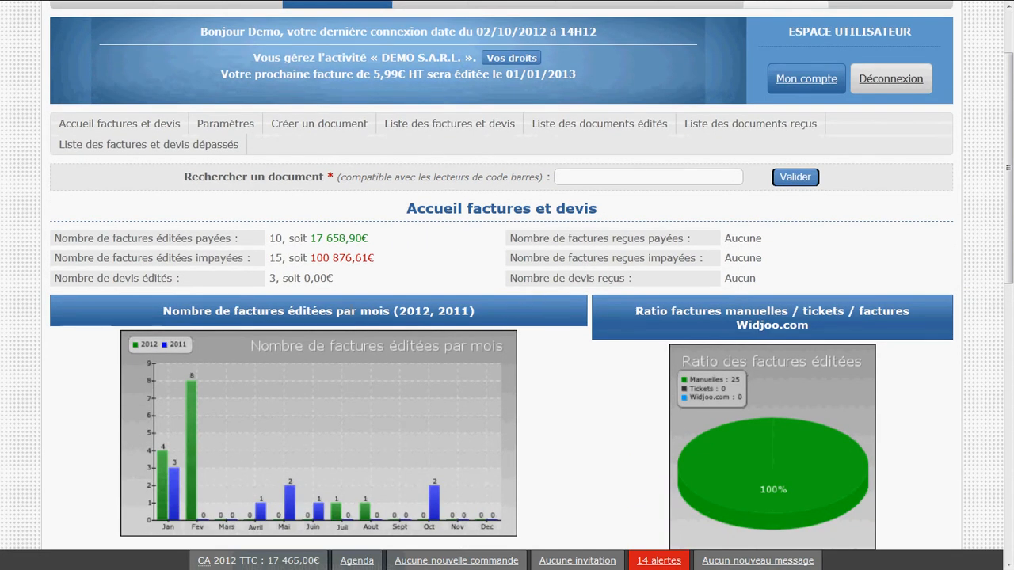
Open the default settings page for invoices and quotes
scroll(244, 327, "up", 2)
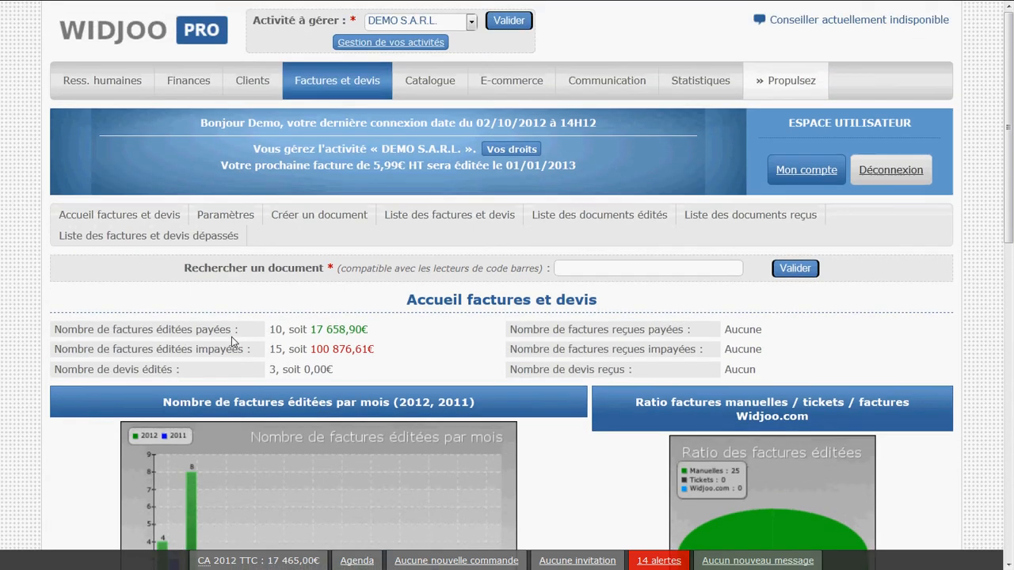
left_click(234, 215)
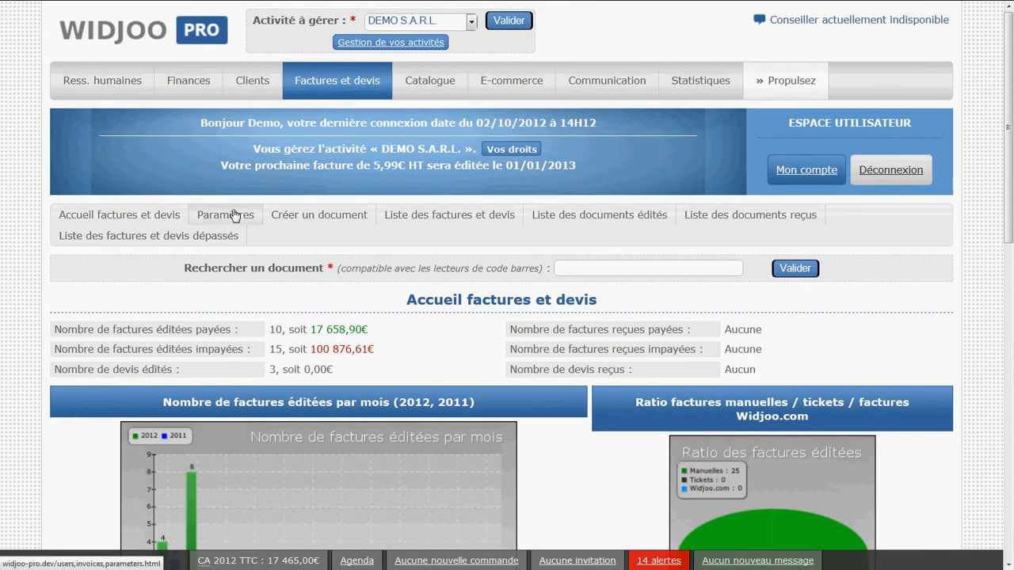
scroll(302, 295, "down", 4)
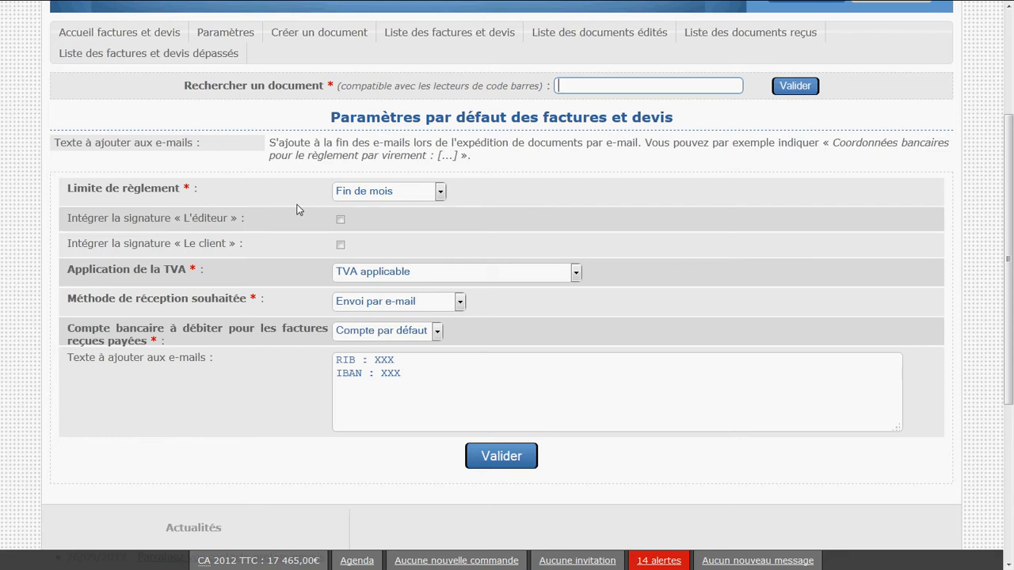
scroll(254, 261, "up", 2)
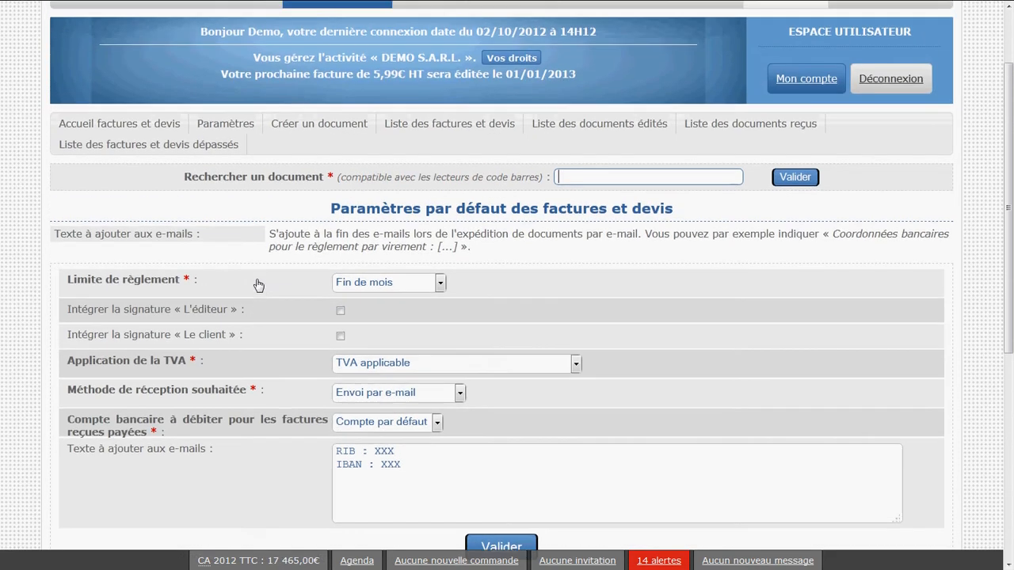
Review the payment deadline options offered under « Limite de règlement »
left_click(152, 283)
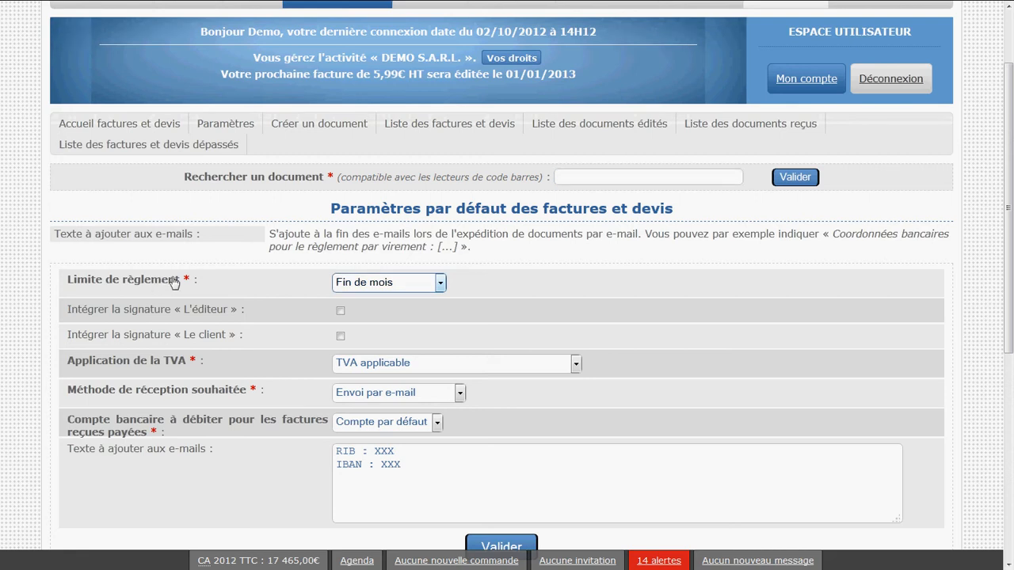
left_click(383, 291)
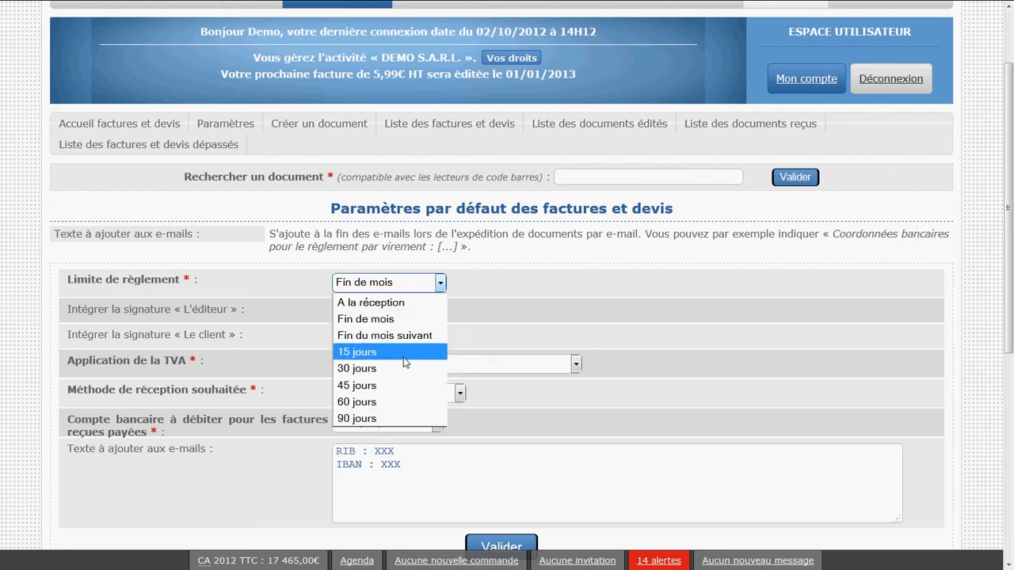
left_click(537, 333)
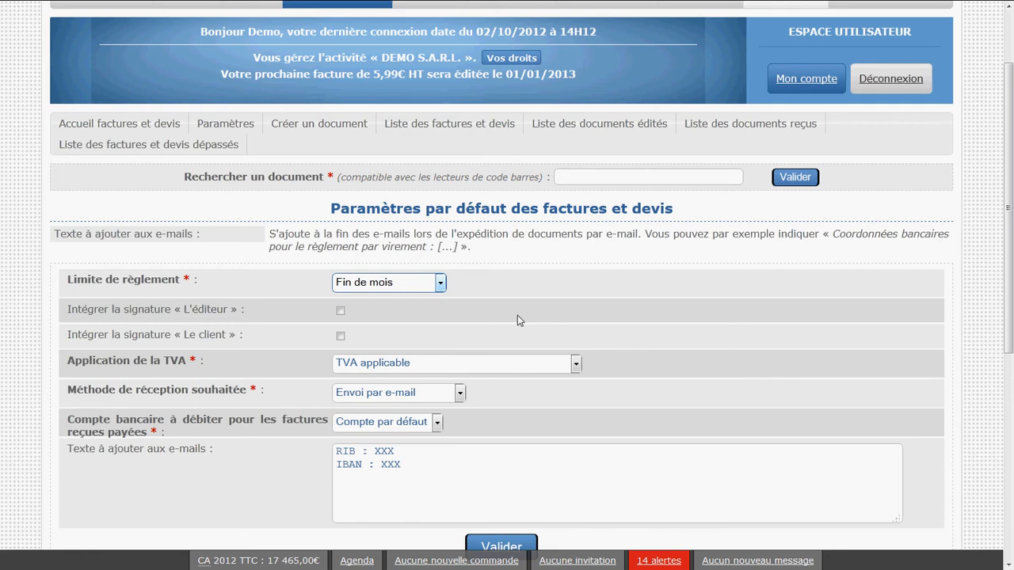
left_click(426, 283)
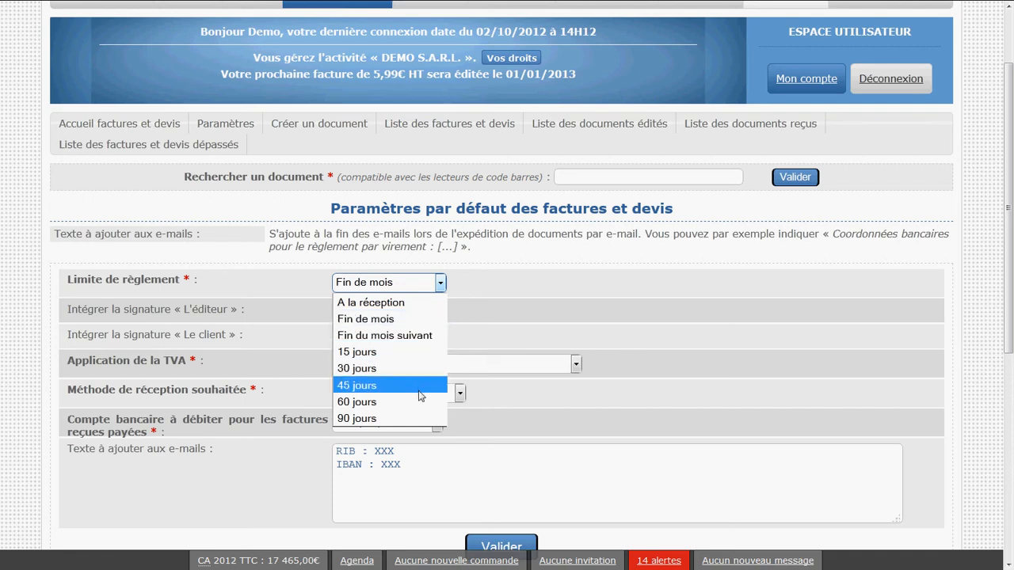
left_click(495, 313)
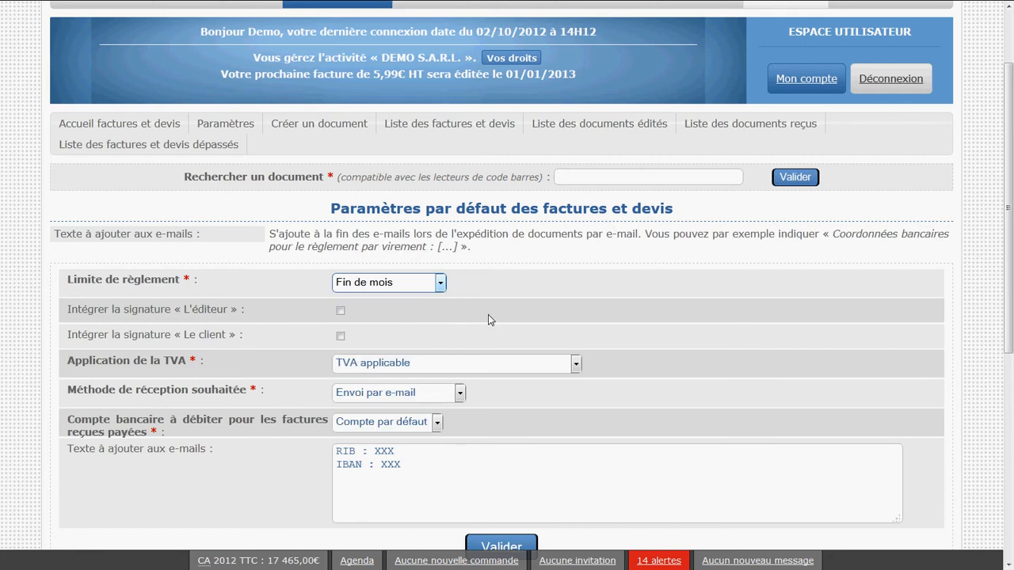
Try including the « L'éditeur » and « Le client » signatures, clearing both options again
left_click(223, 310)
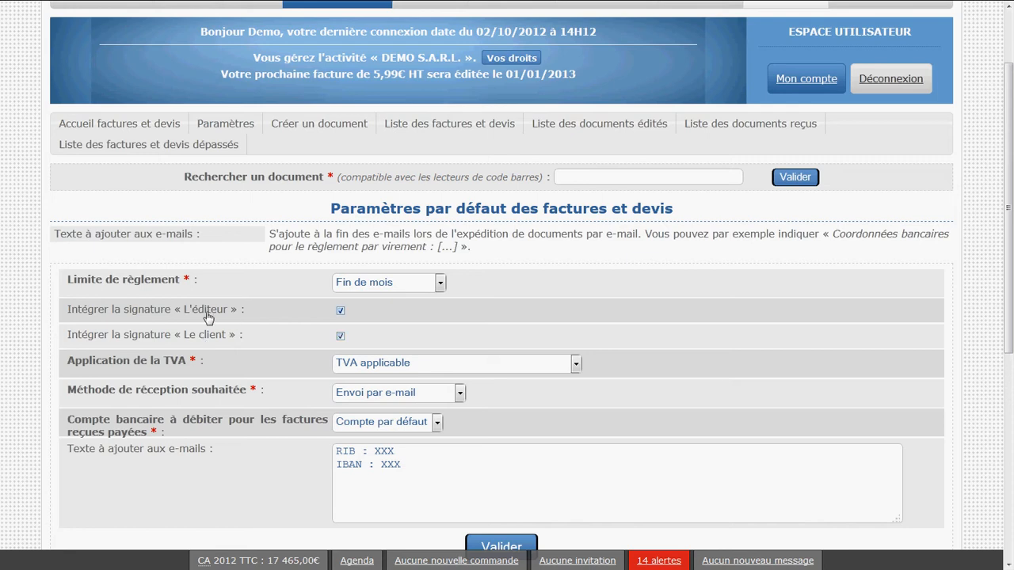
left_click(205, 312)
left_click(213, 337)
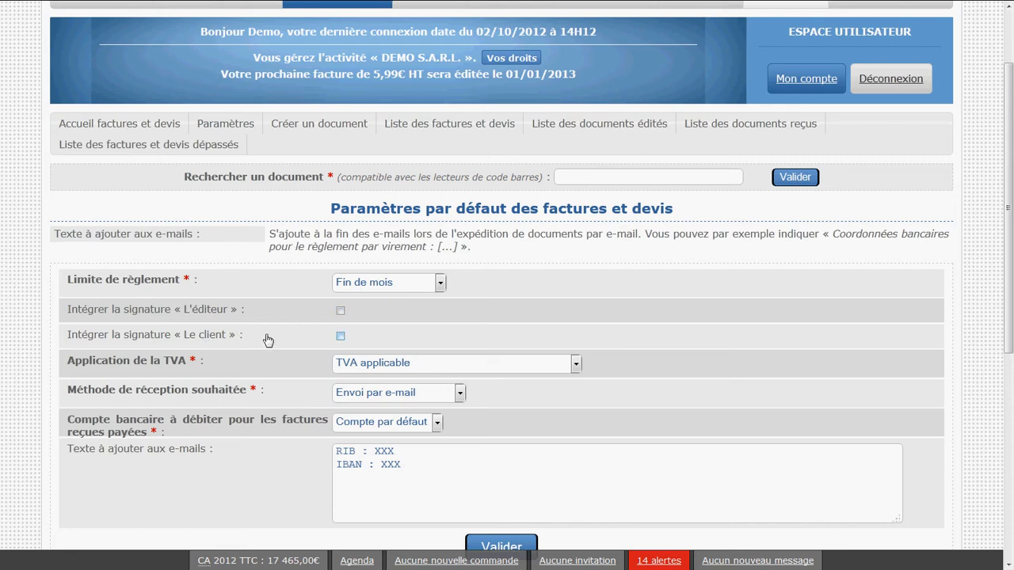
left_click(228, 312)
left_click(227, 312)
Review the VAT application options and the preferred reception methods for documents
left_click(490, 365)
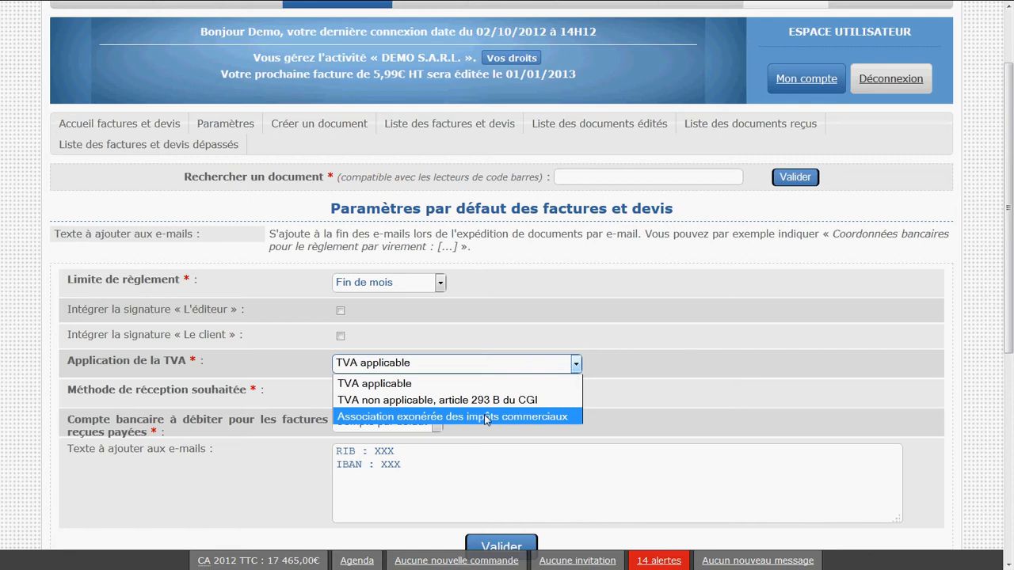
left_click(435, 388)
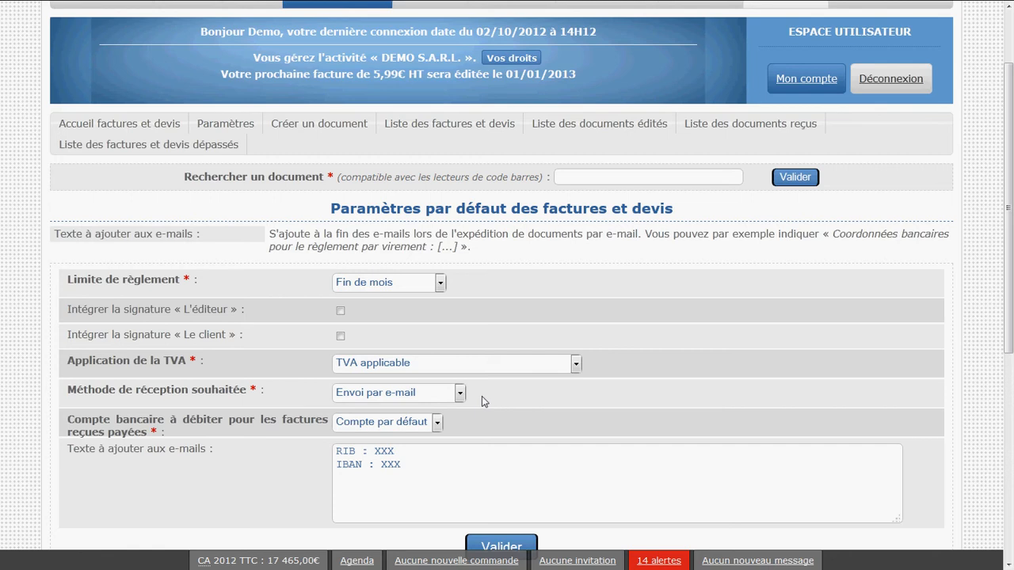
left_click_drag(274, 394, 73, 397)
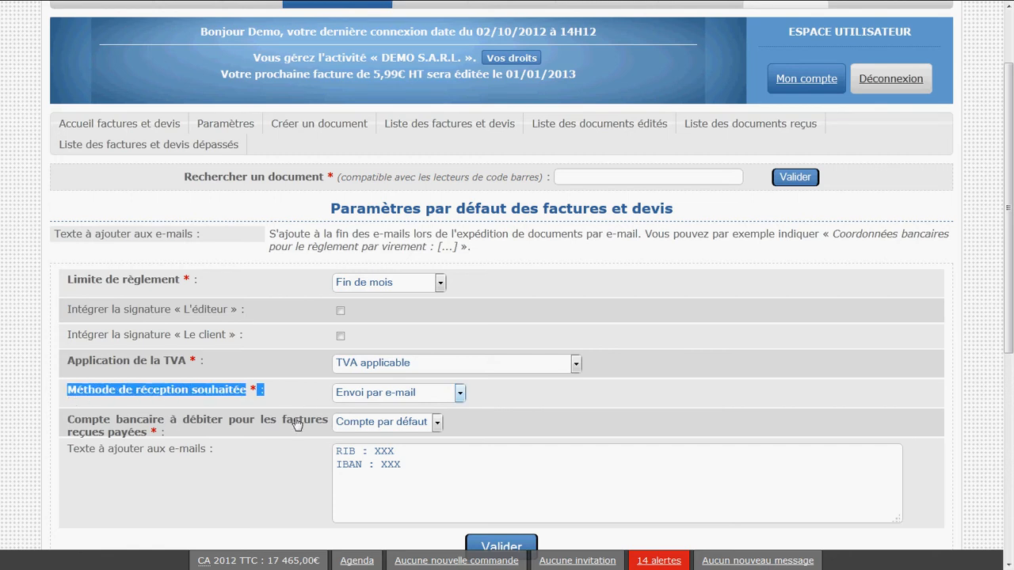
scroll(267, 420, "up", 2)
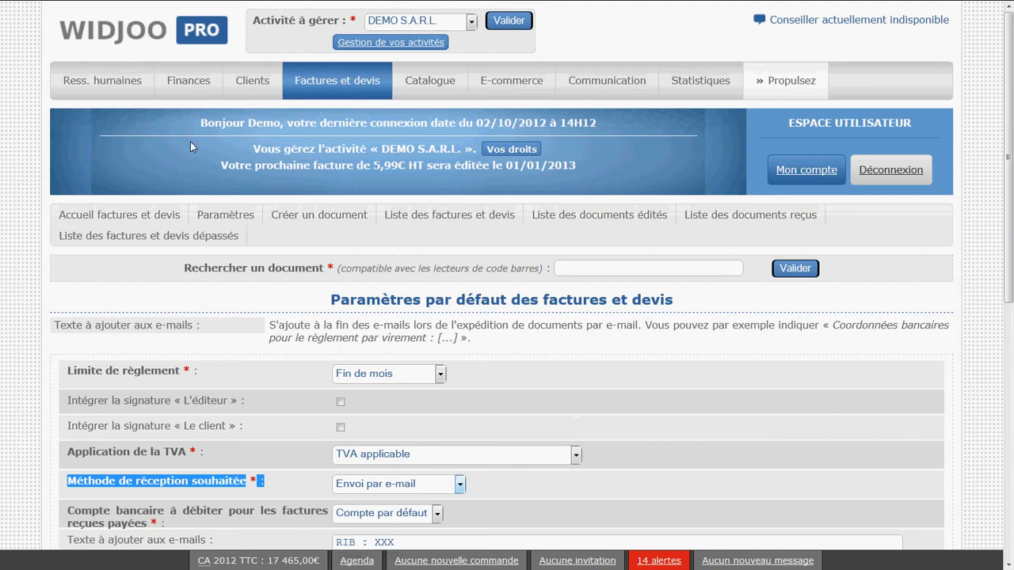
scroll(287, 314, "down", 2)
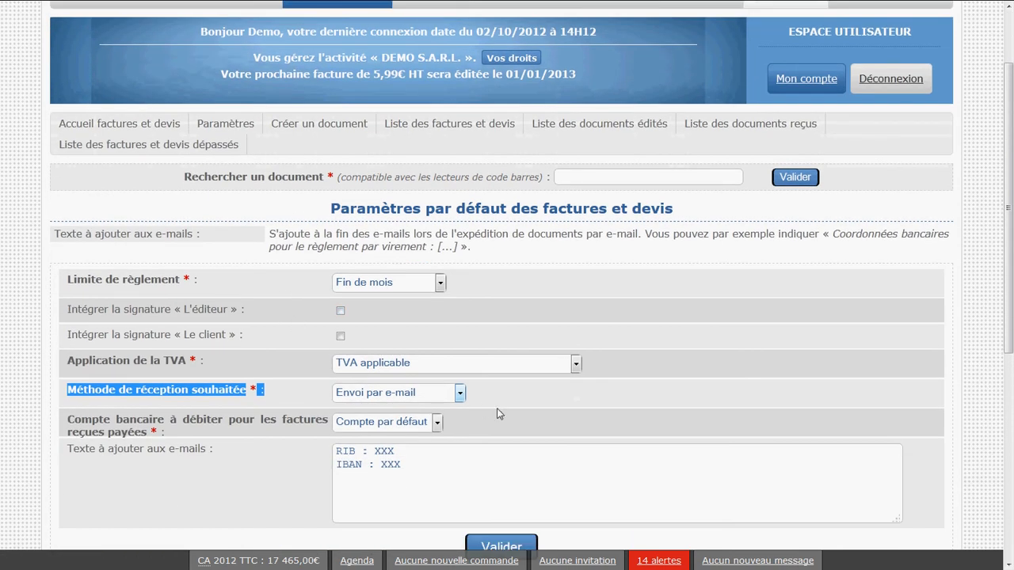
left_click(457, 393)
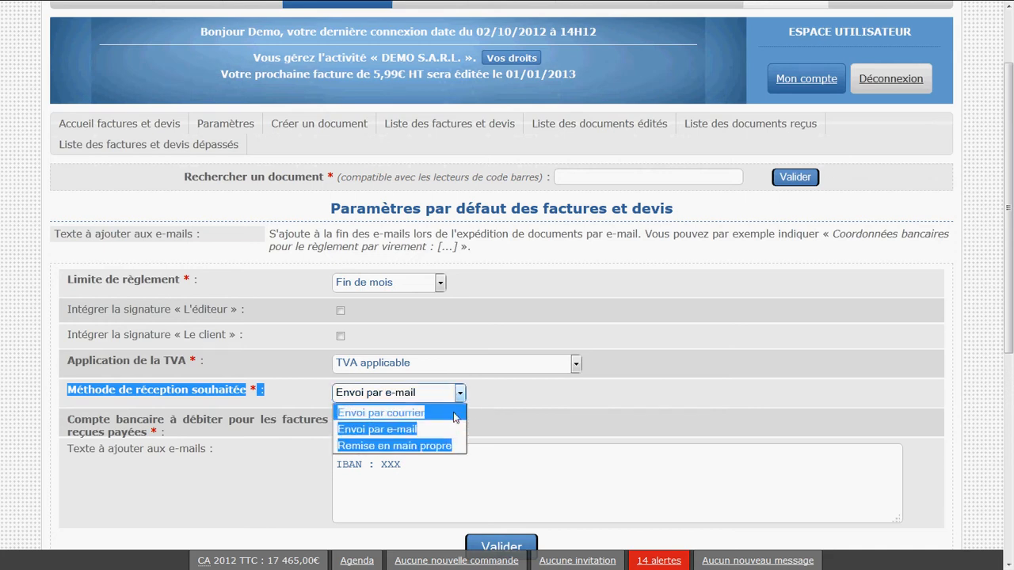
left_click(497, 420)
left_click(458, 392)
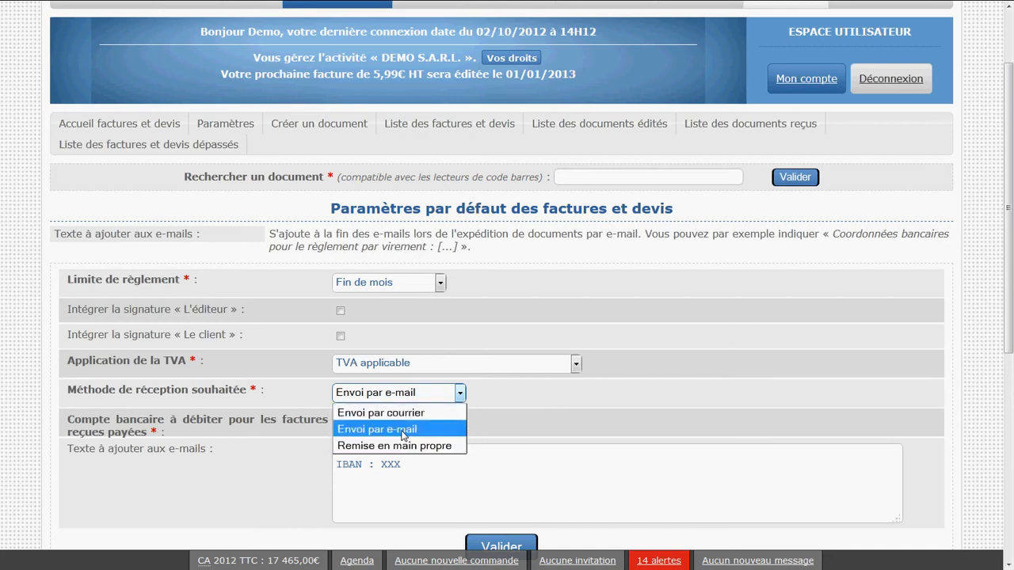
left_click(232, 404)
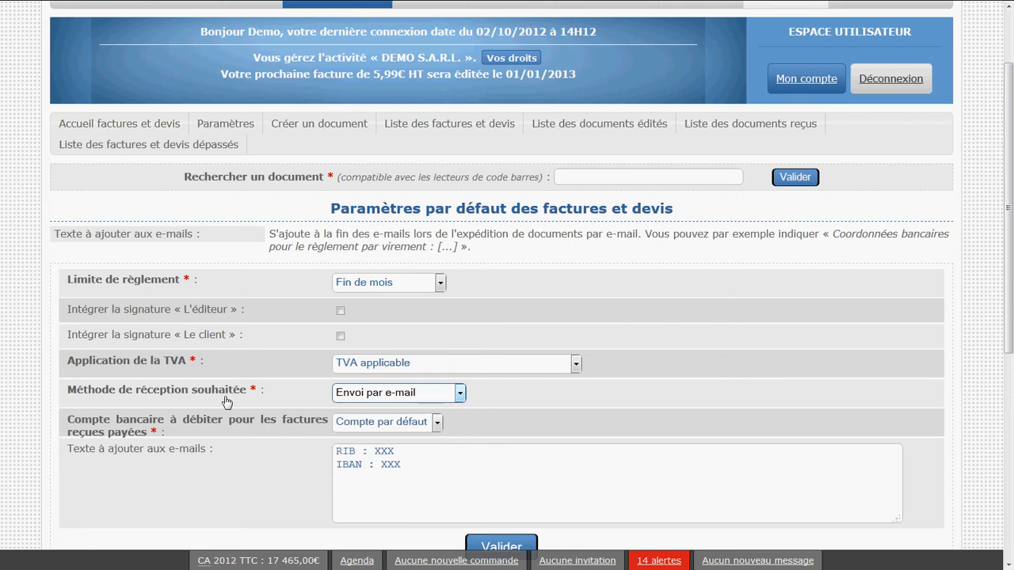
Review the choice of bank account to debit for paid received invoices
left_click(273, 428)
left_click(380, 427)
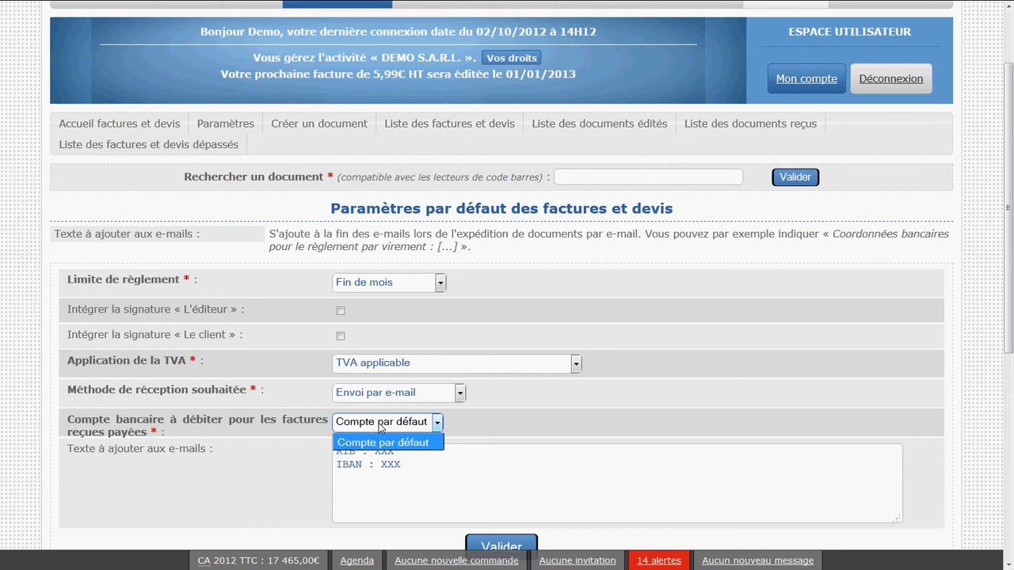
left_click(380, 428)
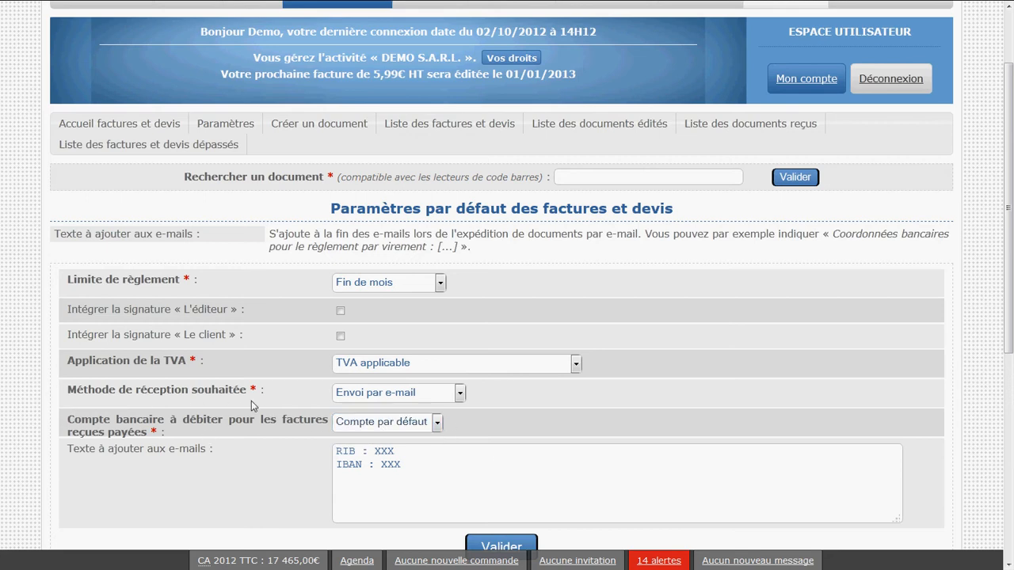
left_click(344, 427)
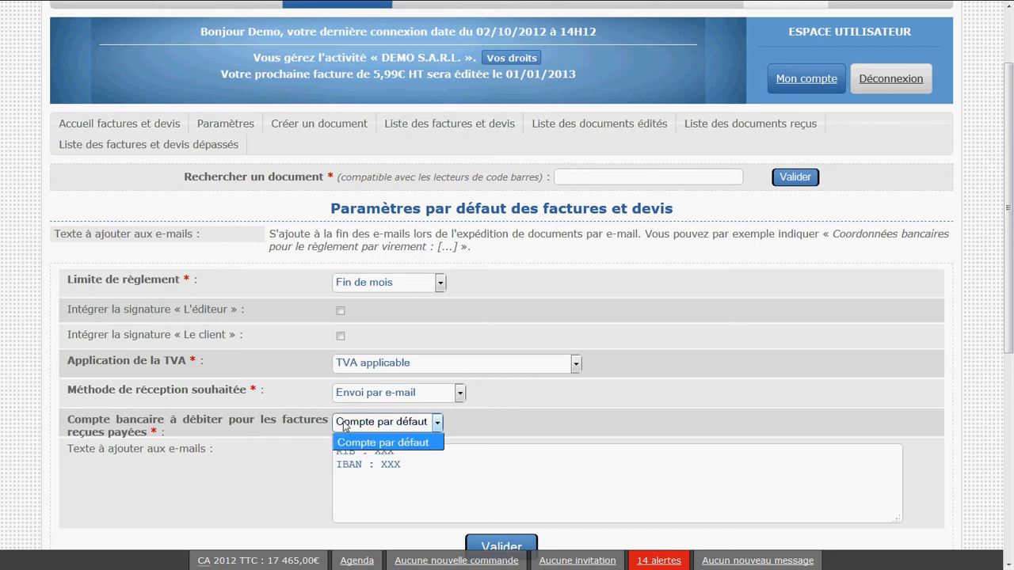
left_click(416, 442)
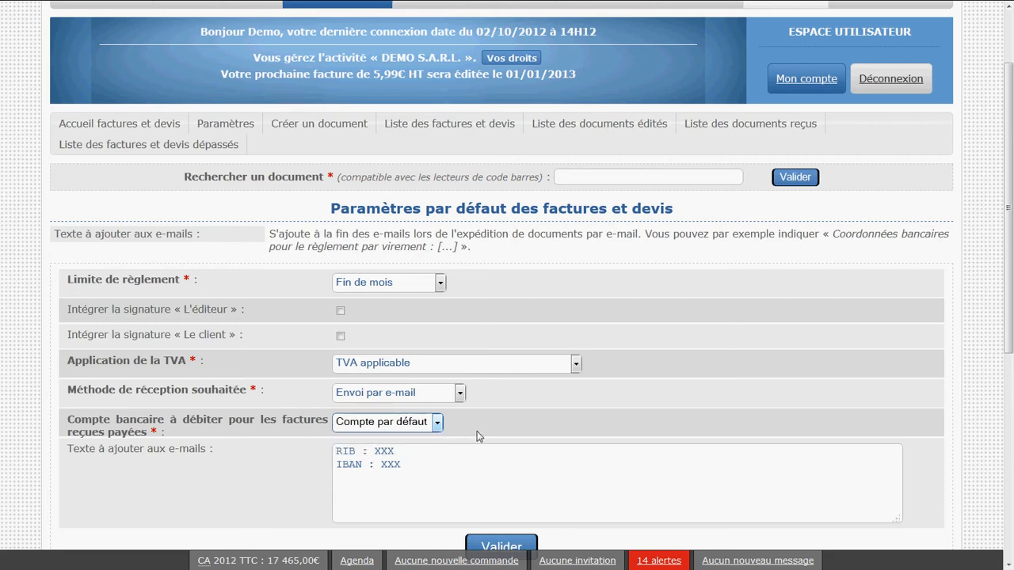
scroll(478, 436, "up", 2)
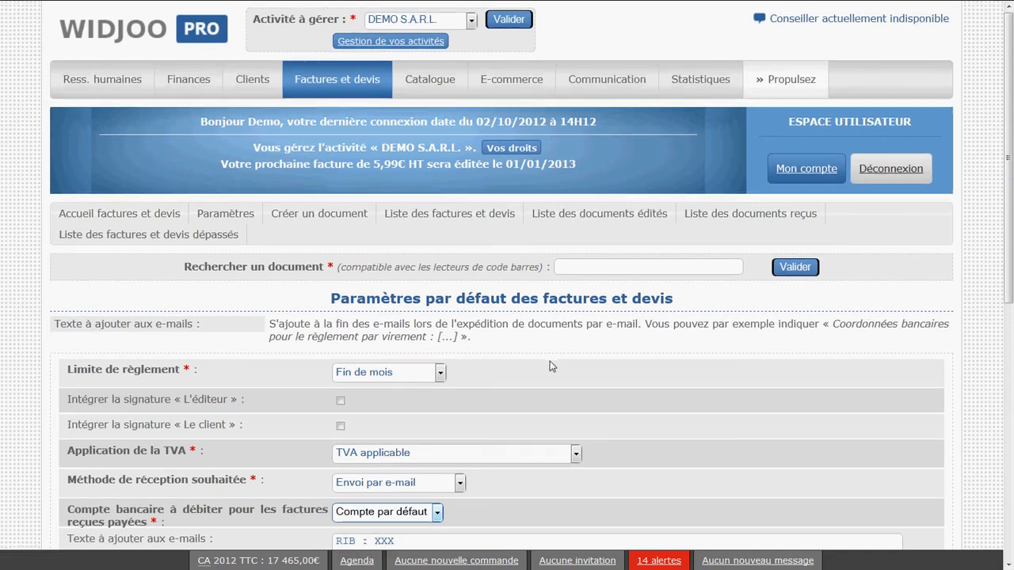
scroll(538, 372, "down", 2)
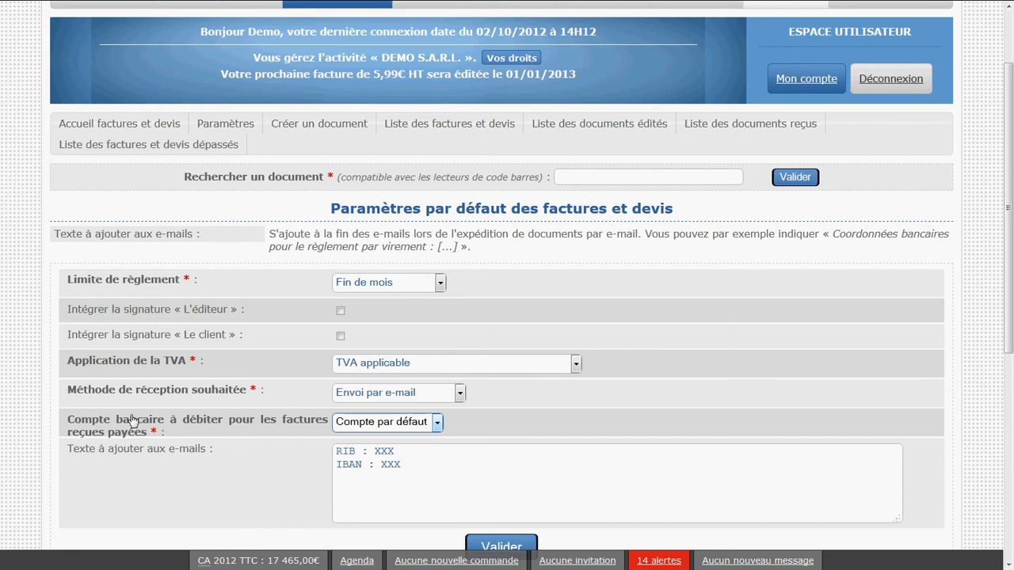
left_click(379, 426)
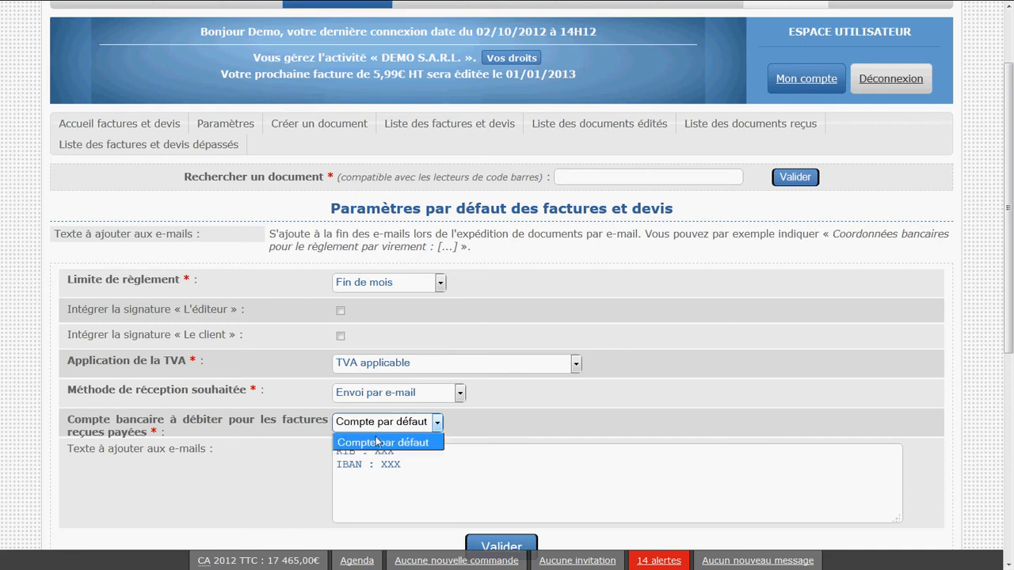
left_click(377, 445)
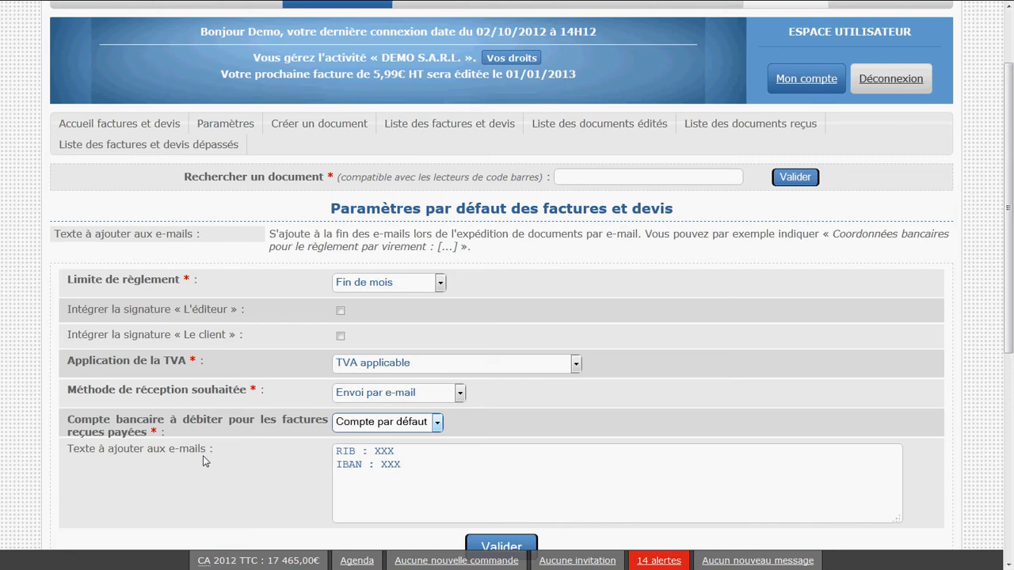
Replace the XXX placeholders in the e-mail text with the RIB and IBAN numbers, and save the default settings
left_click(146, 456)
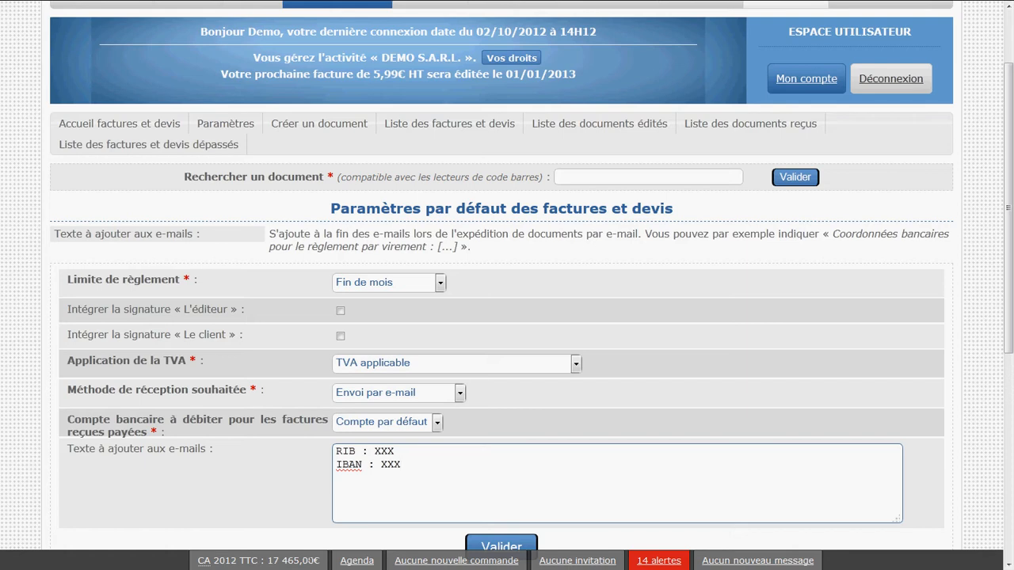
double_click(398, 451)
type("555555")
double_click(402, 466)
type("55555")
scroll(483, 511, "down", 3)
left_click(497, 468)
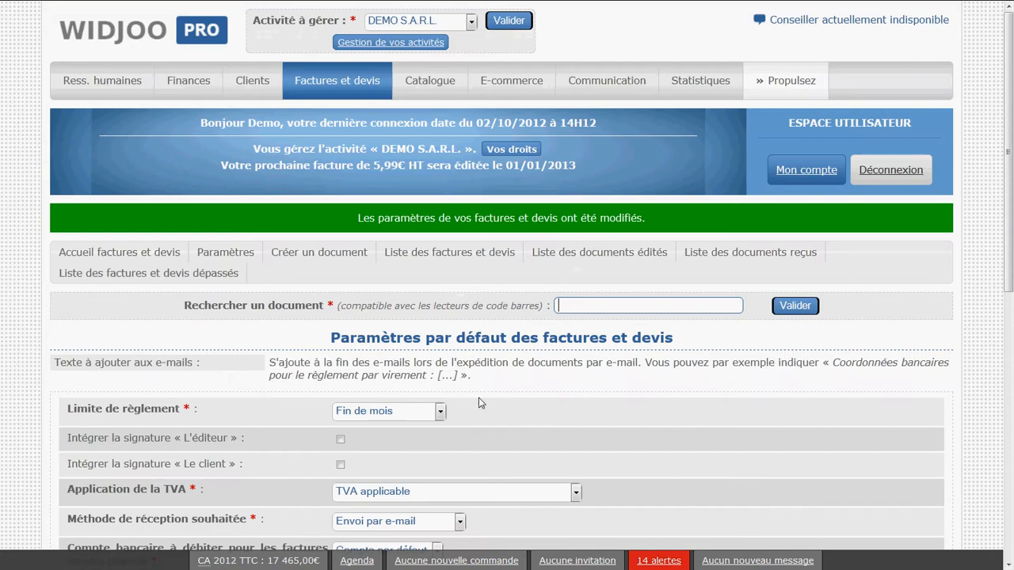
Check the save message and review the RIB and IBAN lines in the e-mail text
left_click_drag(646, 218, 342, 230)
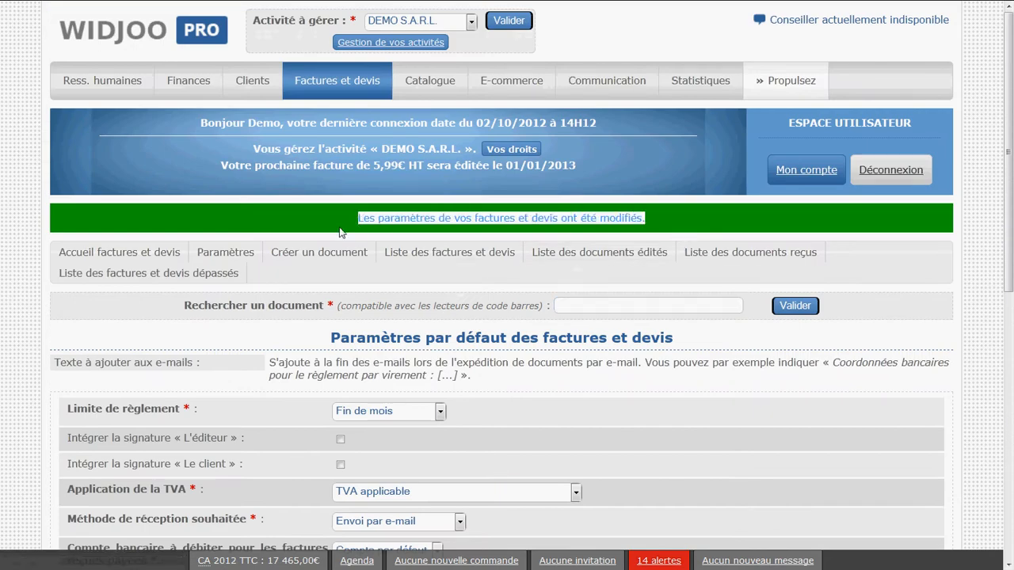
left_click(342, 230)
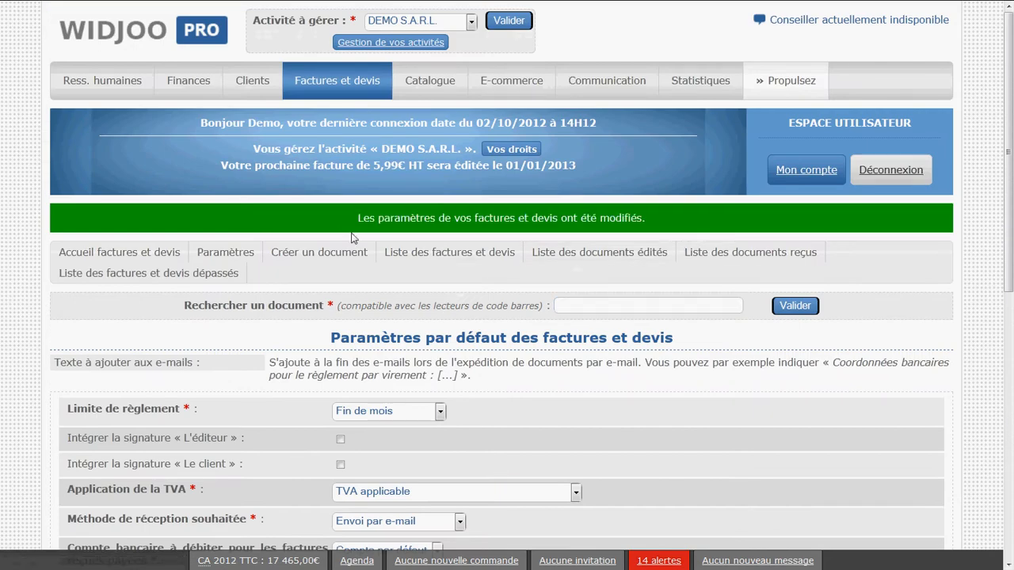
scroll(362, 258, "down", 4)
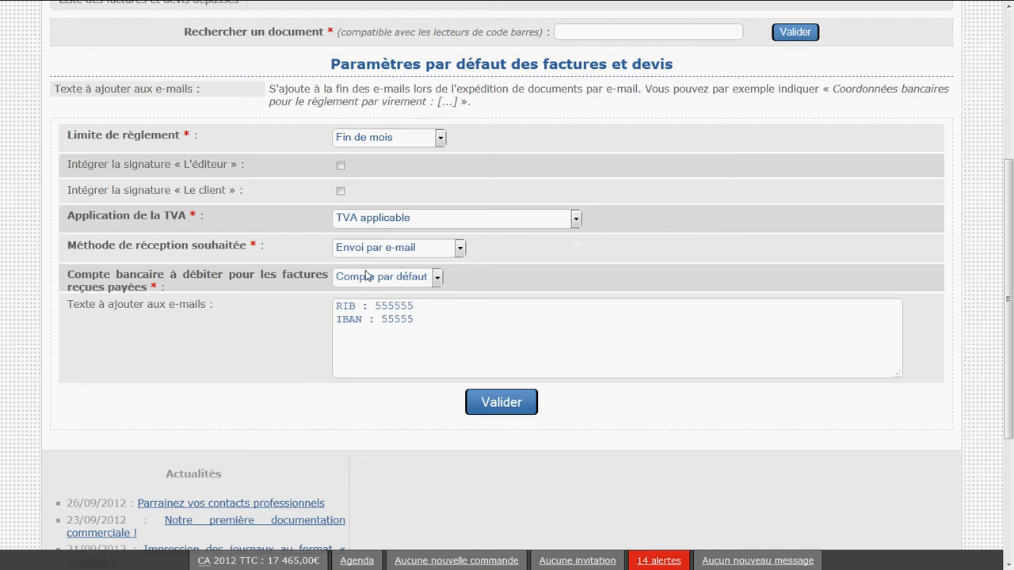
left_click_drag(471, 325, 314, 305)
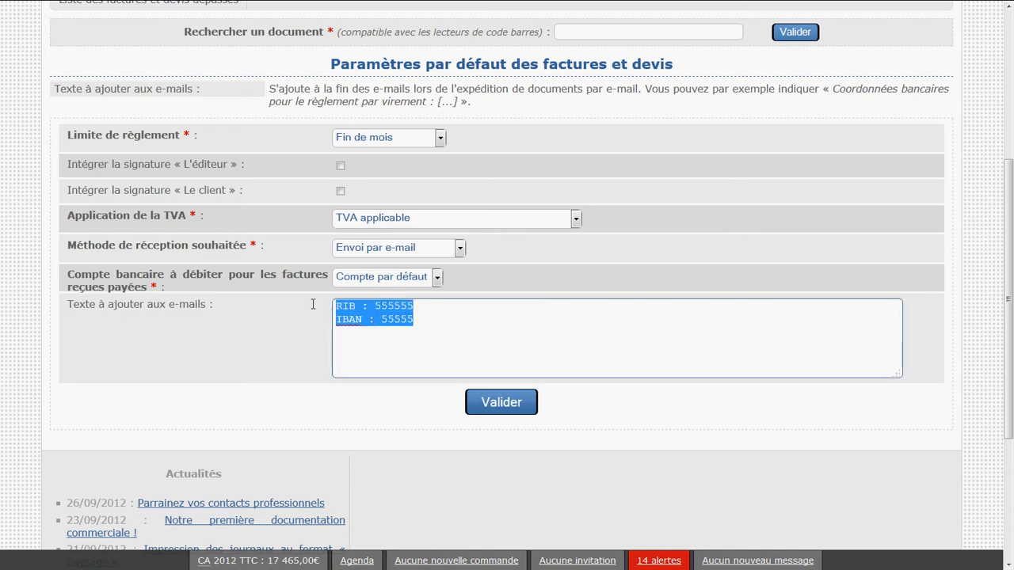
left_click(421, 337)
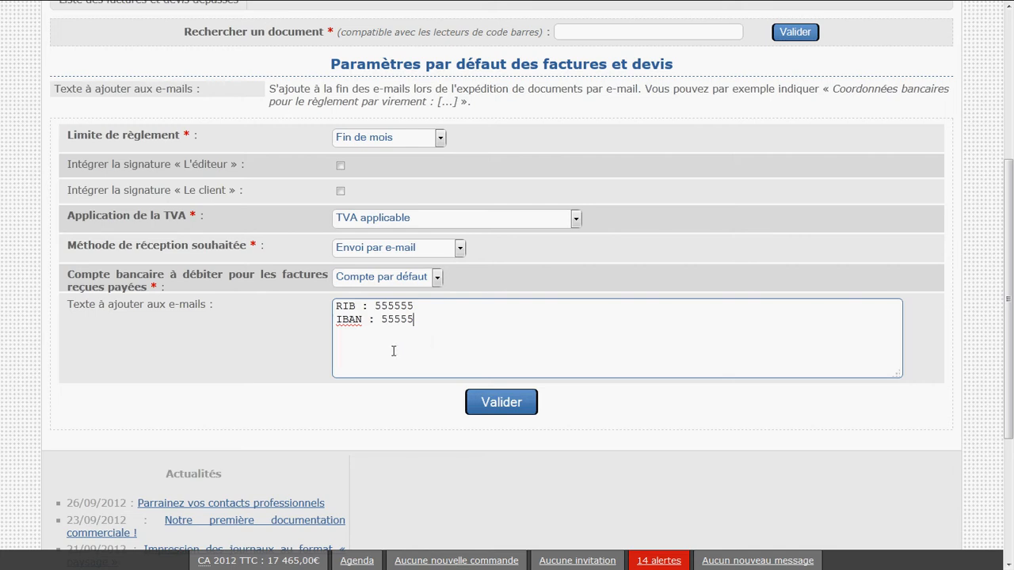
Open the form for creating a new invoice or quote
scroll(392, 351, "up", 5)
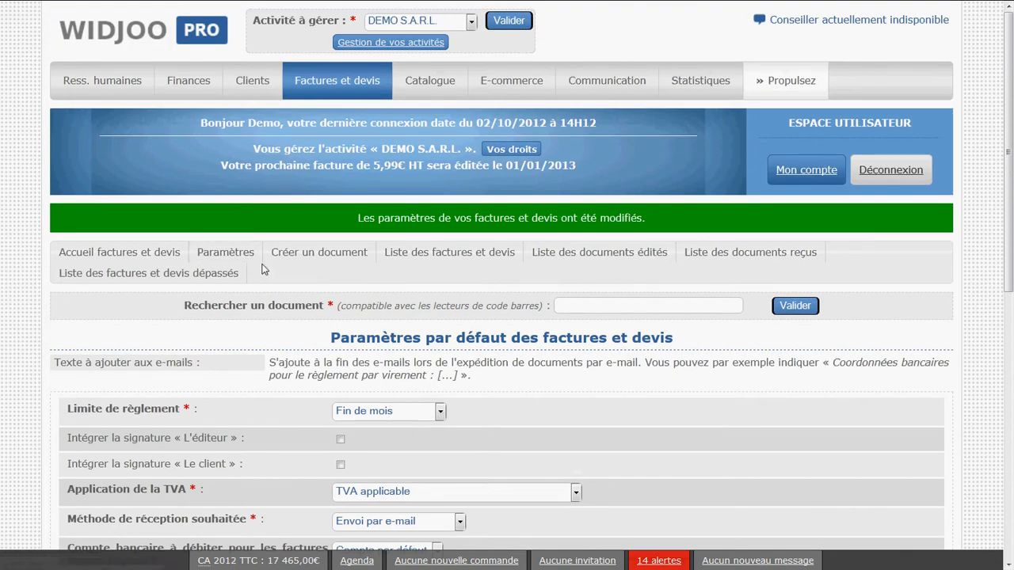
left_click(313, 255)
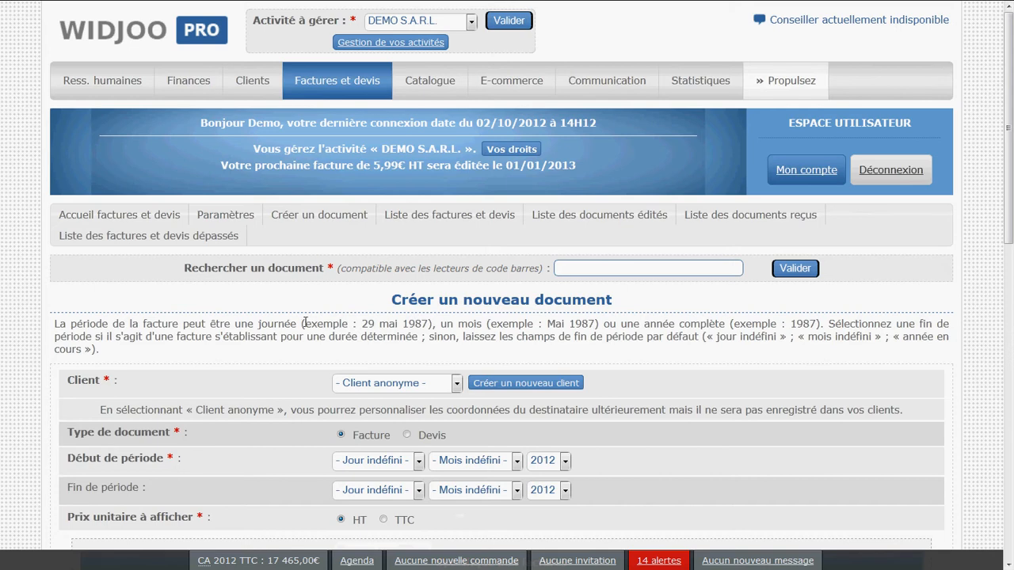
Review the fields of the new document form, including the sections specific to invoices and to quotes
scroll(306, 321, "down", 3)
scroll(305, 321, "down", 2)
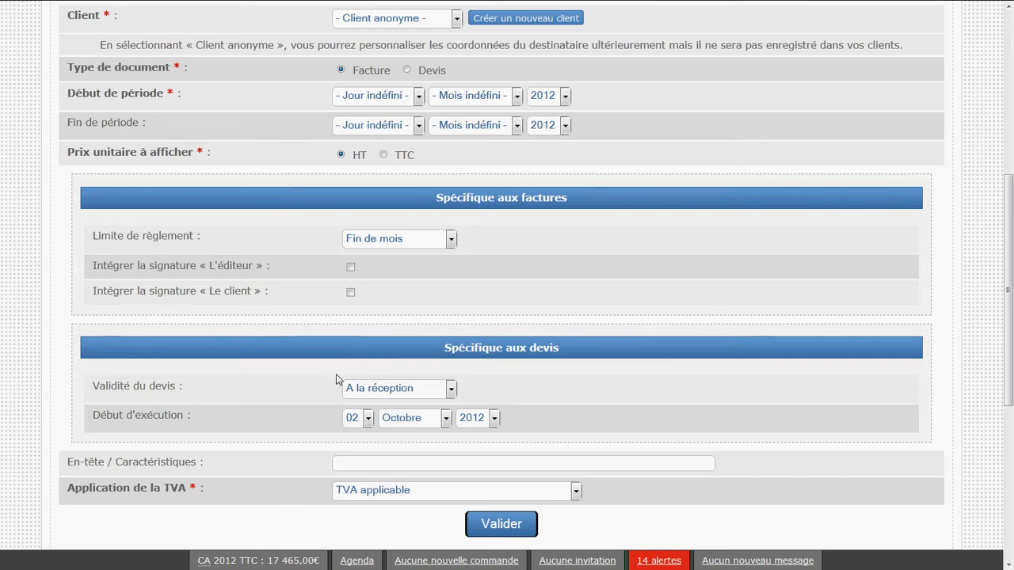
scroll(336, 374, "up", 5)
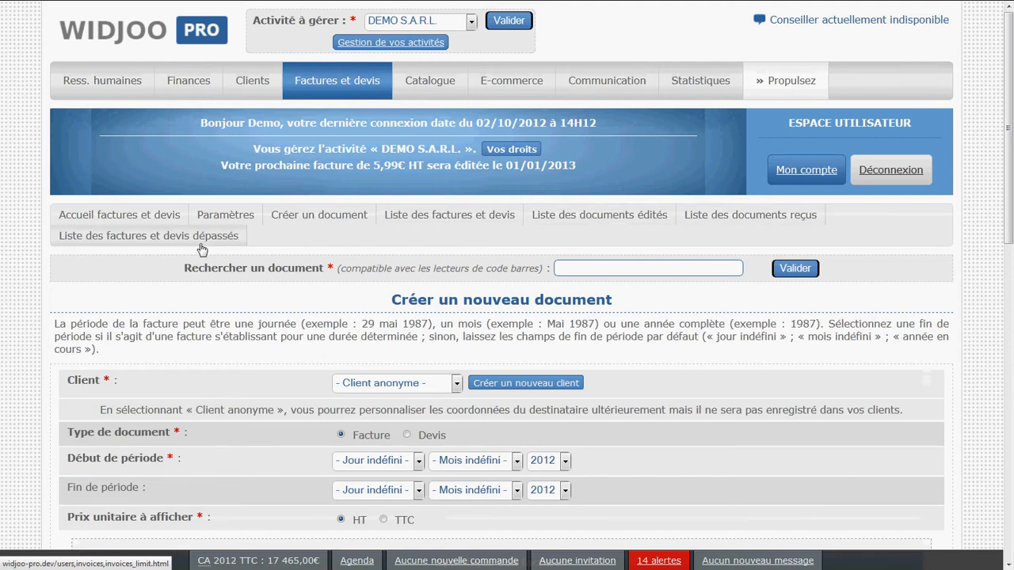
Open the full list of invoices and quotes and look over its summary and document table
left_click(455, 228)
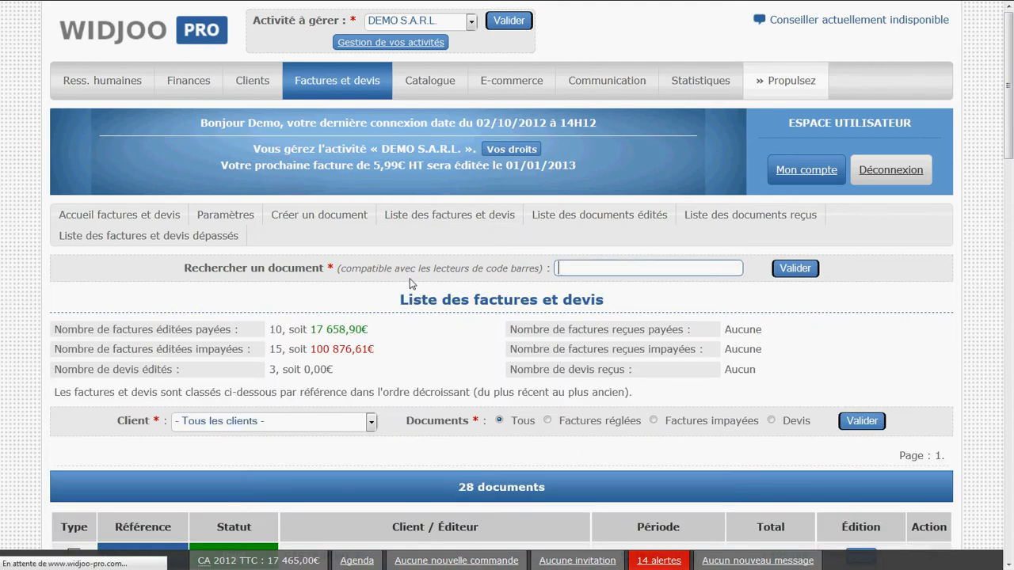
scroll(410, 283, "down", 2)
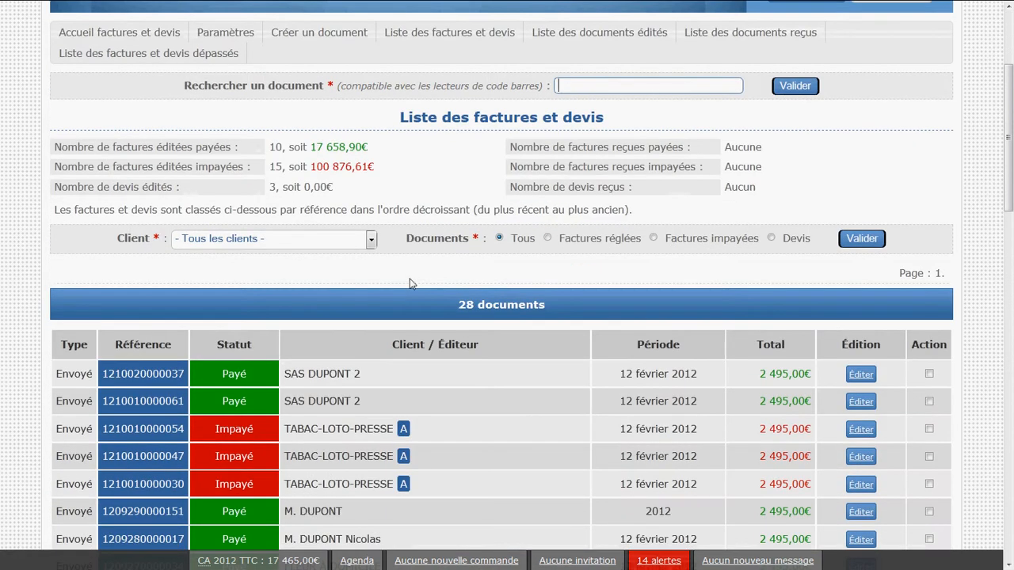
scroll(410, 283, "up", 2)
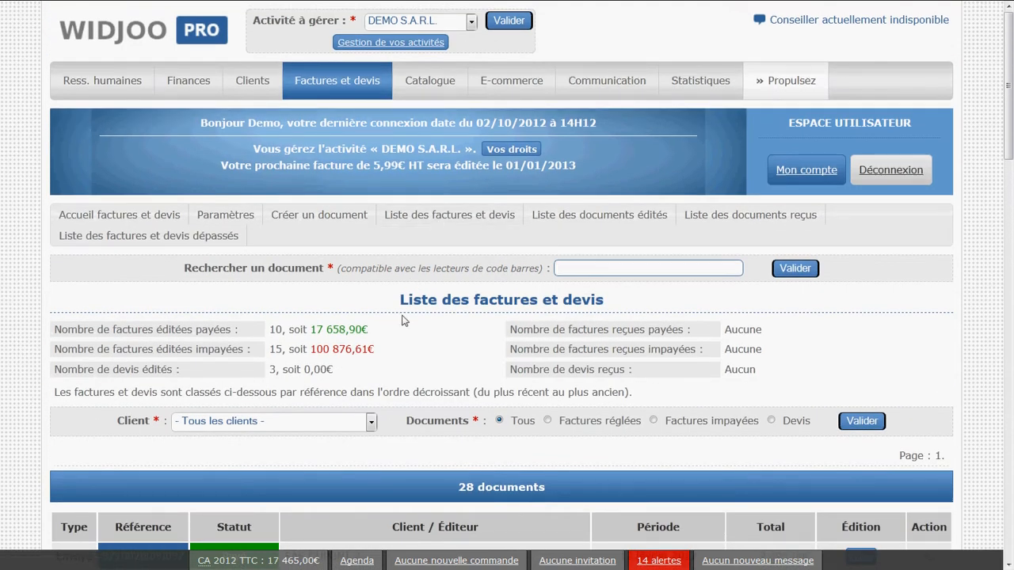
scroll(402, 319, "down", 5)
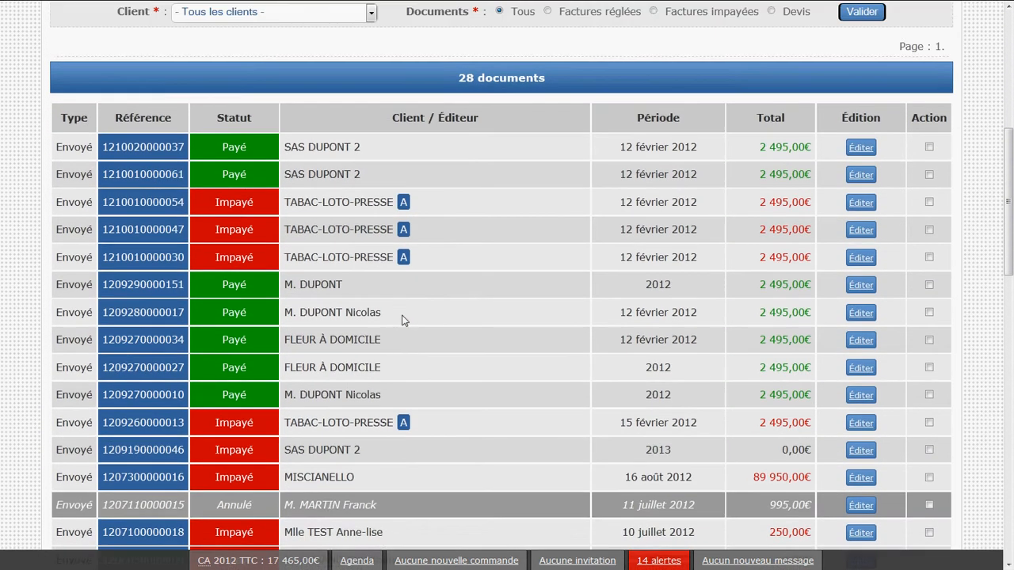
scroll(401, 320, "up", 5)
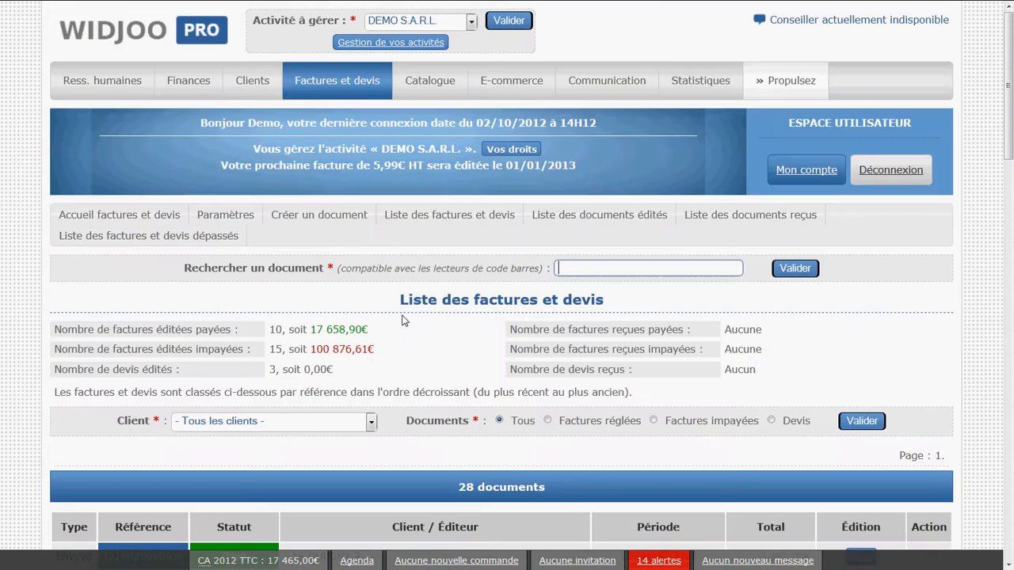
Open the list of issued invoices and quotes and look over its documents
left_click(573, 222)
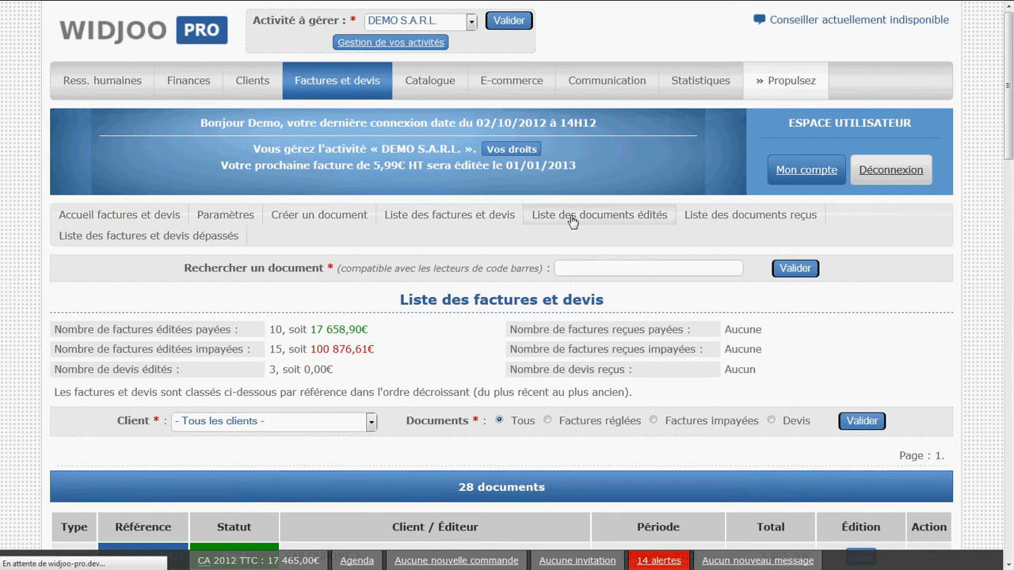
scroll(485, 334, "down", 1)
scroll(485, 335, "down", 8)
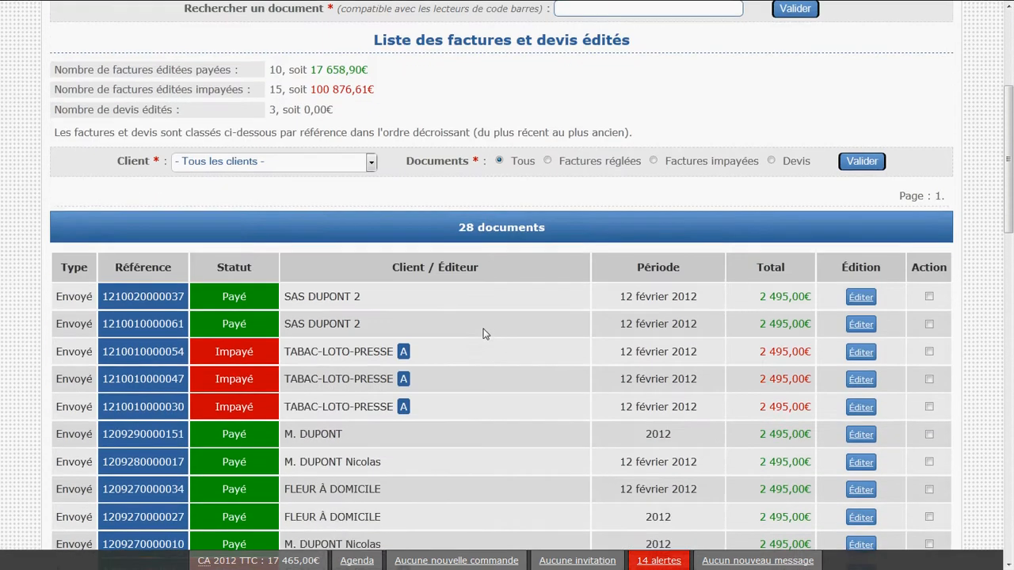
scroll(485, 334, "up", 9)
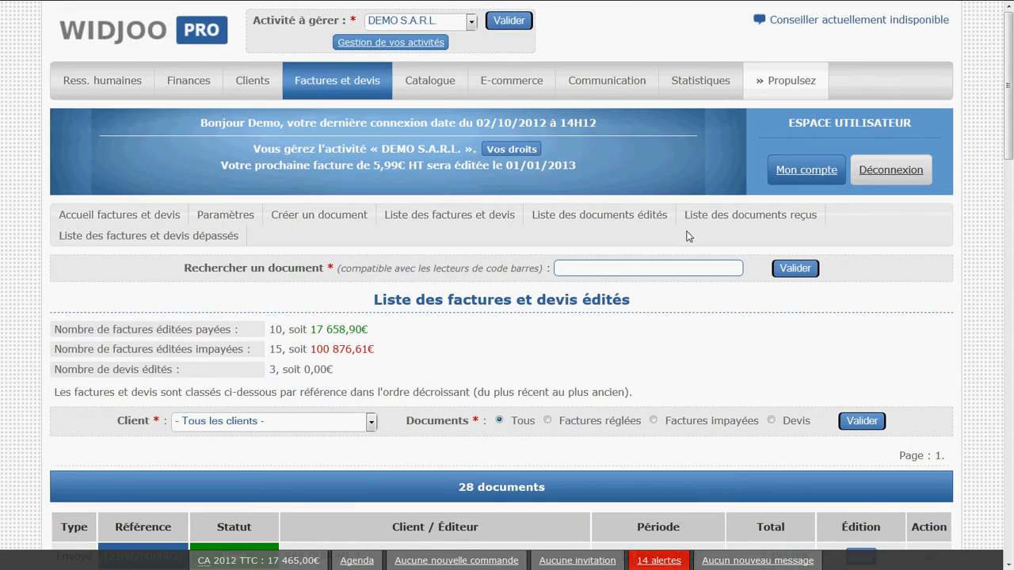
Open the list of received invoices and quotes and look over its summary and table
left_click(748, 221)
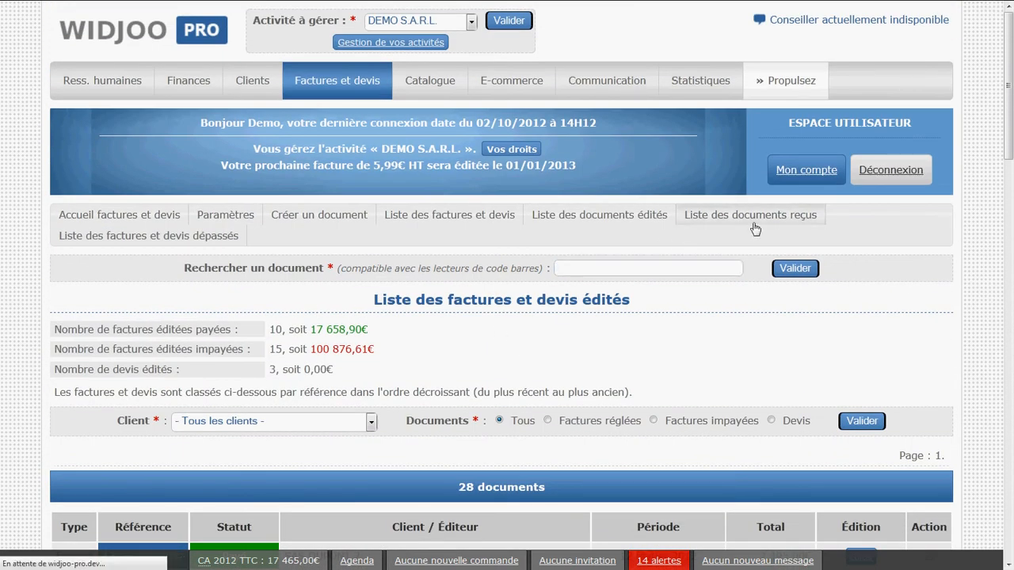
scroll(593, 372, "down", 2)
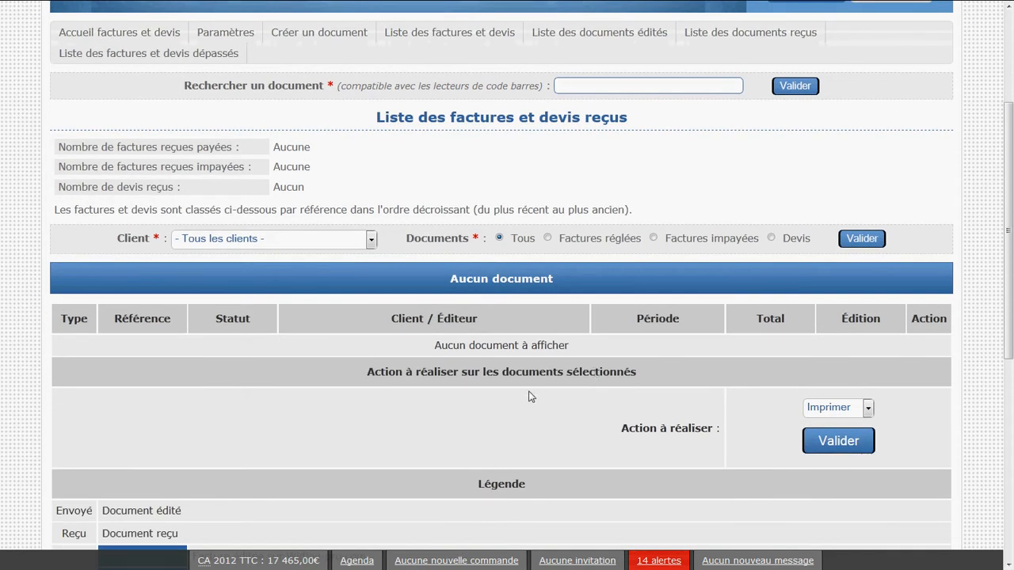
scroll(523, 396, "up", 2)
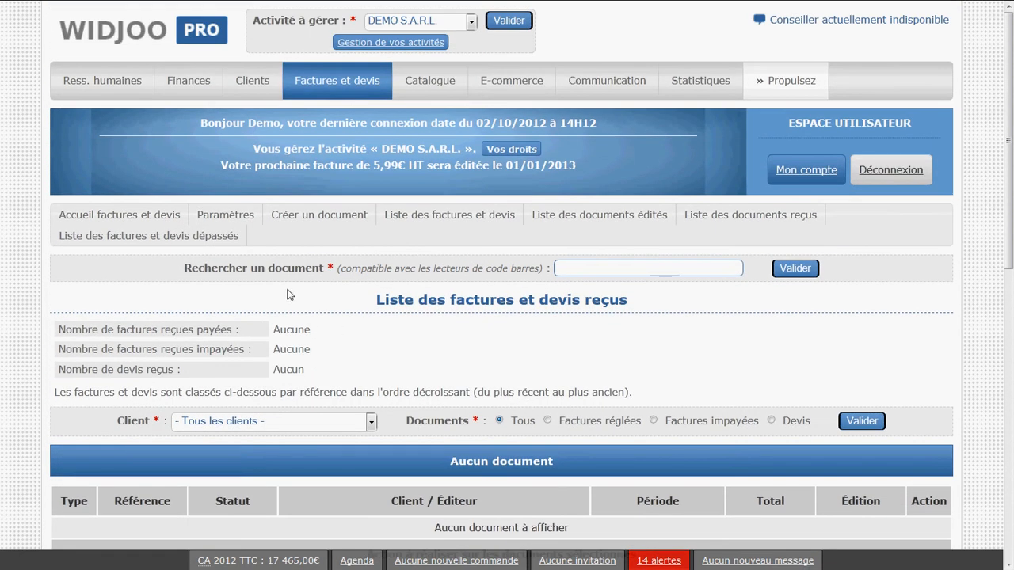
Open the list of overdue invoices and quotes and examine its unpaid documents and document count
left_click(191, 238)
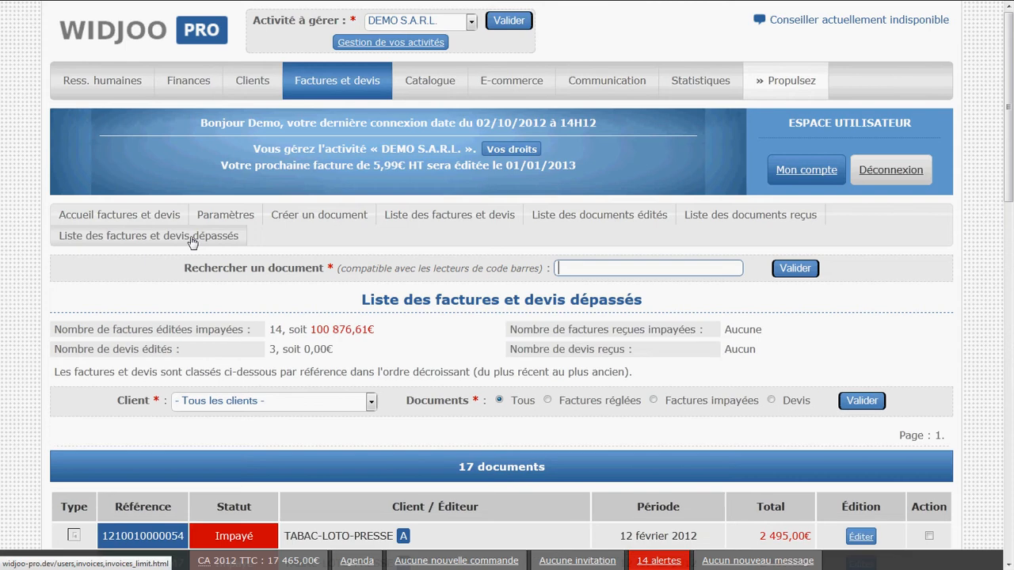
scroll(355, 369, "down", 2)
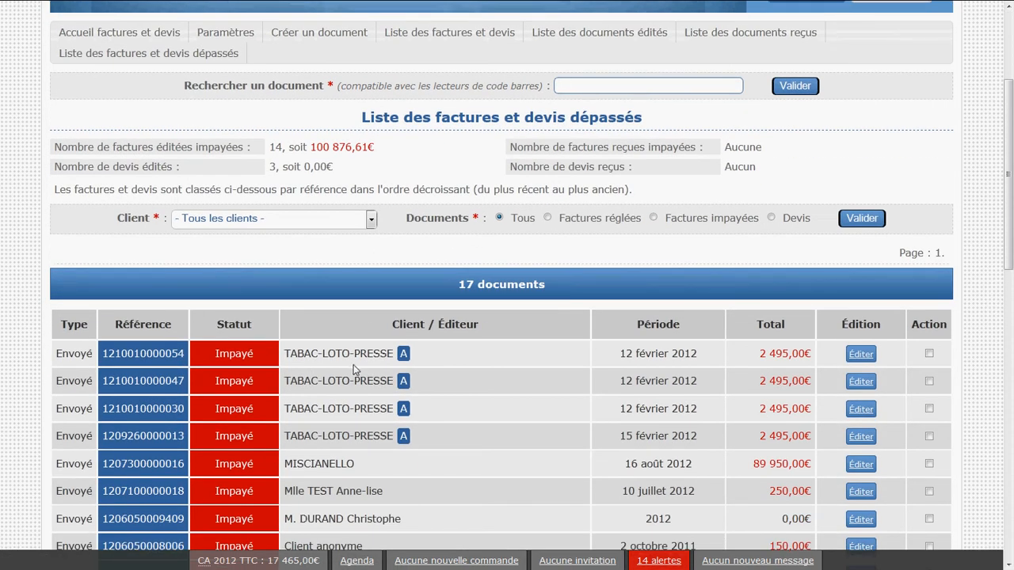
scroll(353, 363, "down", 3)
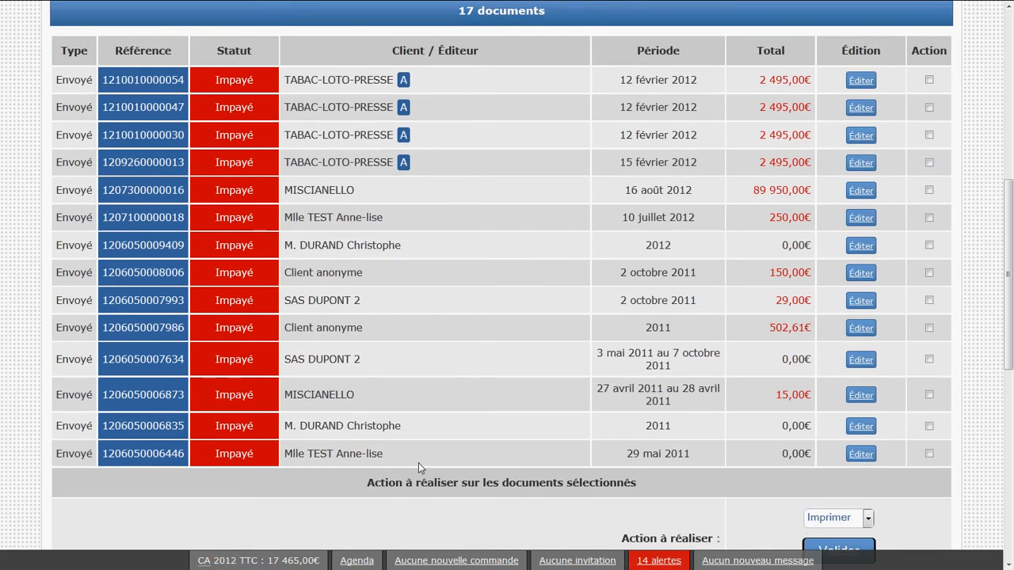
scroll(418, 463, "up", 1)
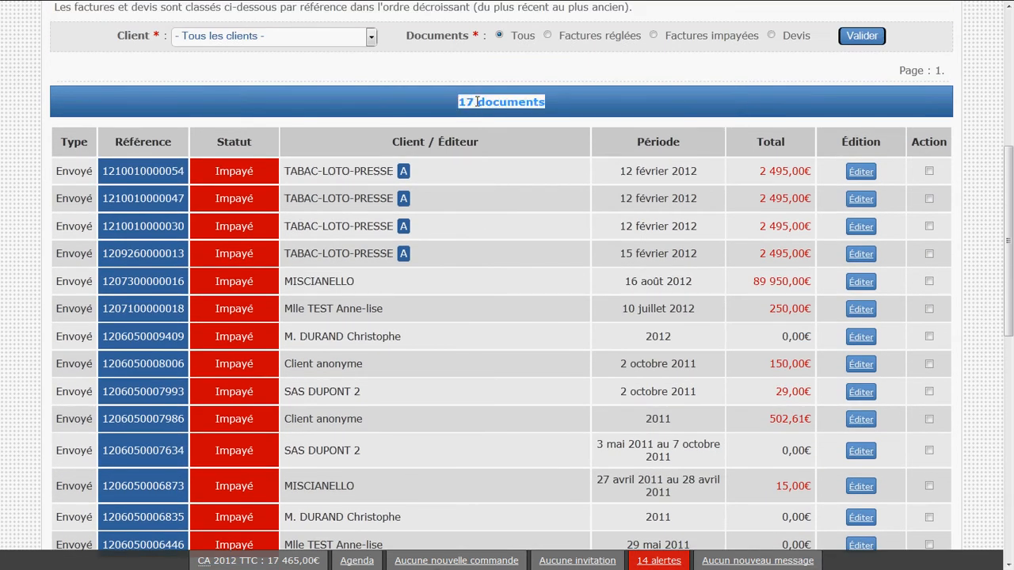
scroll(367, 428, "up", 4)
scroll(367, 428, "up", 1)
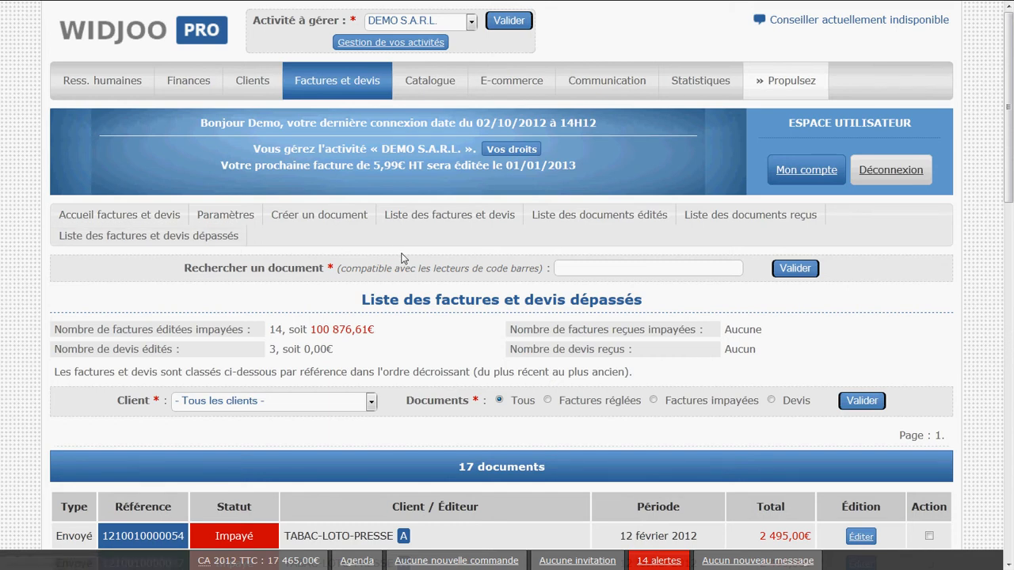
Return to the full list of invoices and quotes and go through it down to the bulk action area
left_click(438, 222)
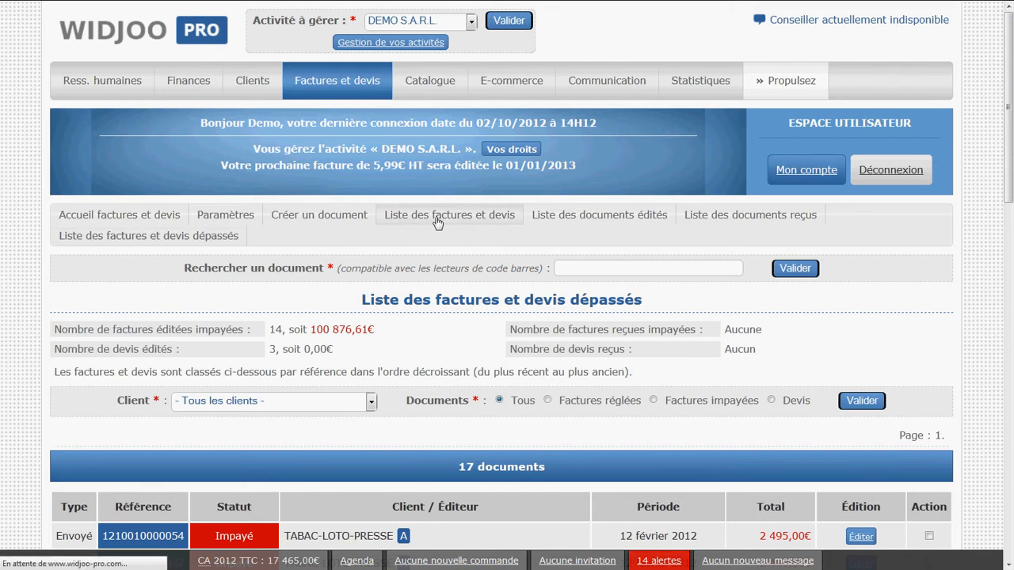
scroll(543, 289, "down", 2)
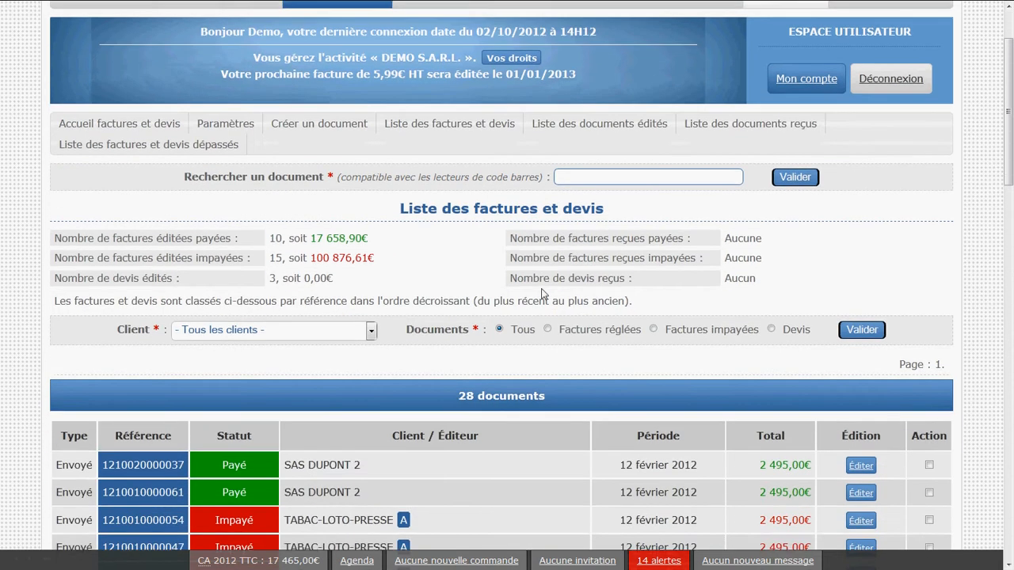
scroll(542, 289, "down", 6)
scroll(542, 294, "down", 2)
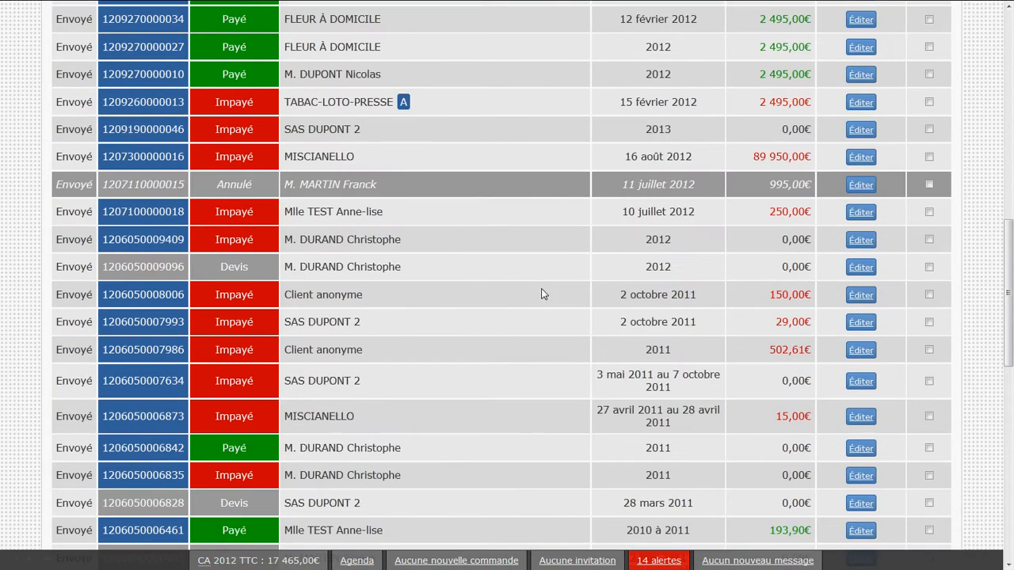
scroll(509, 314, "up", 4)
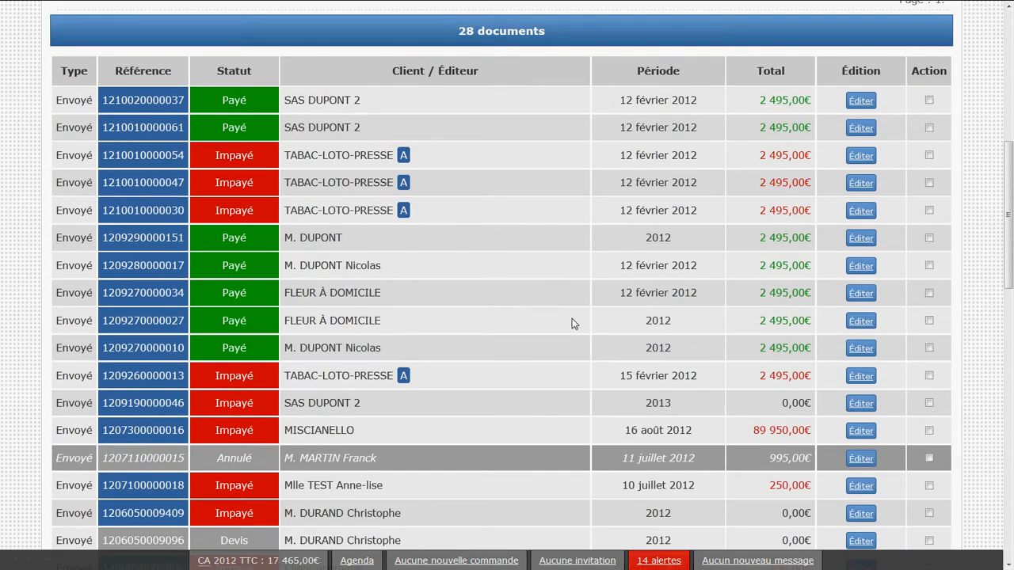
scroll(584, 316, "down", 7)
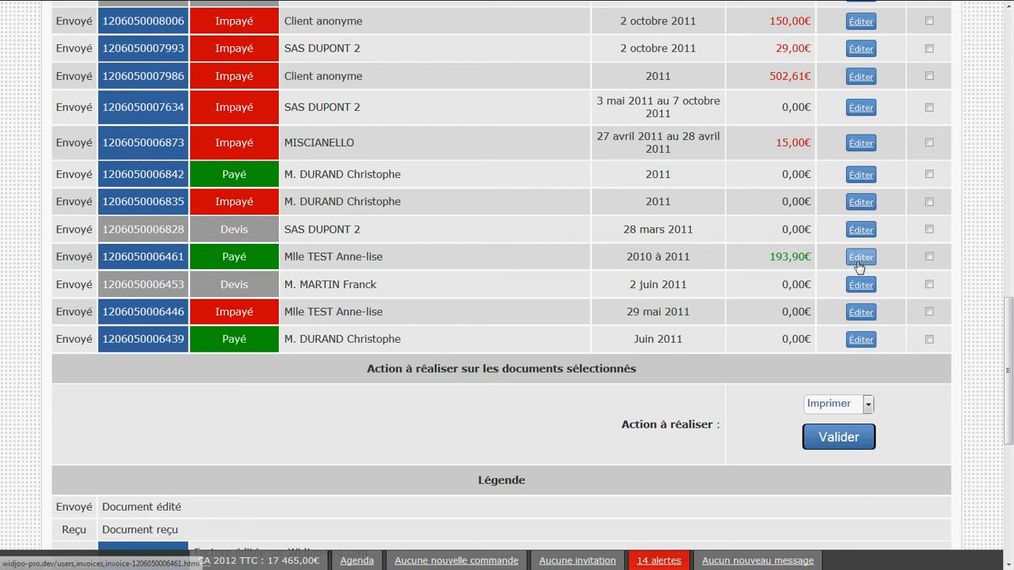
Select the last four documents in the list and check which actions can be applied to selected documents
left_click(929, 257)
left_click(929, 284)
left_click(930, 312)
left_click(828, 402)
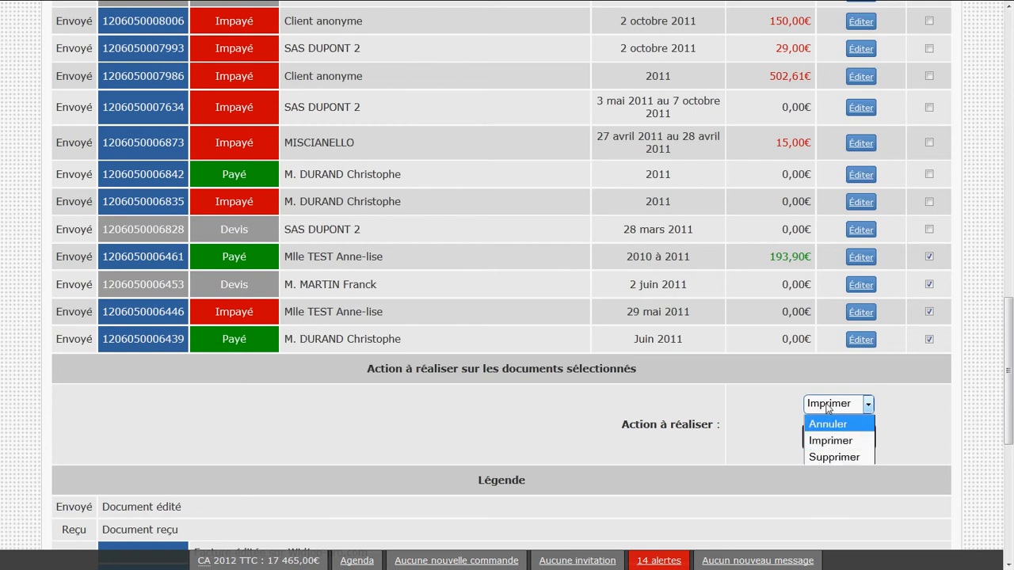
left_click(741, 364)
left_click(794, 373)
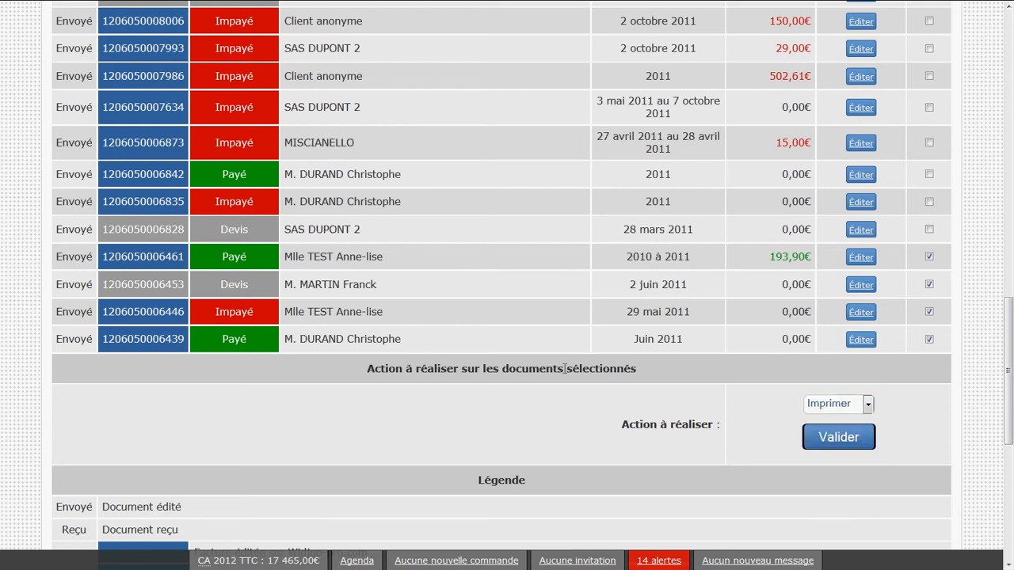
Filter the list of invoices and quotes by the client SAS DUPONT 2 and view that client's documents
scroll(451, 430, "up", 15)
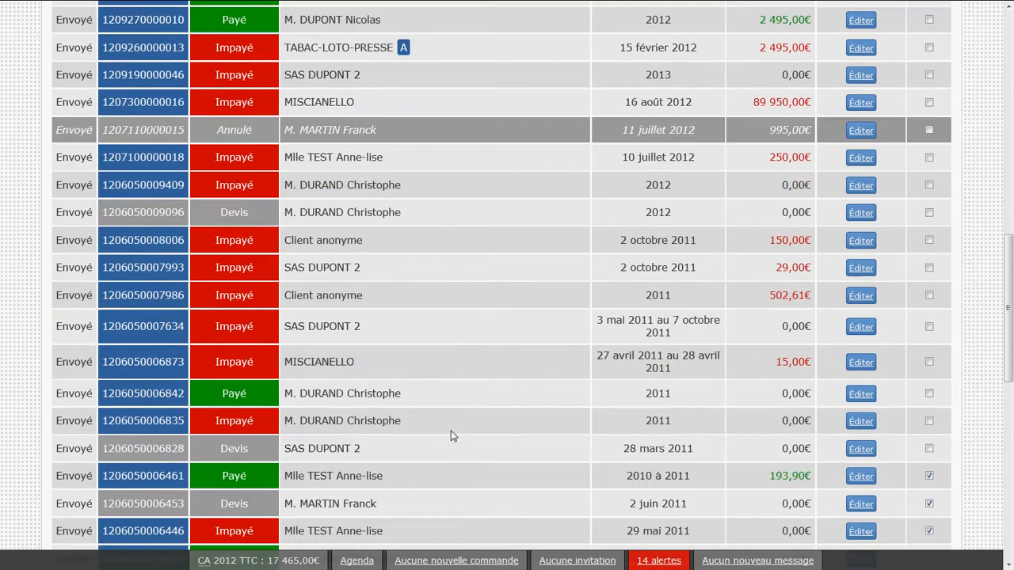
scroll(450, 435, "up", 2)
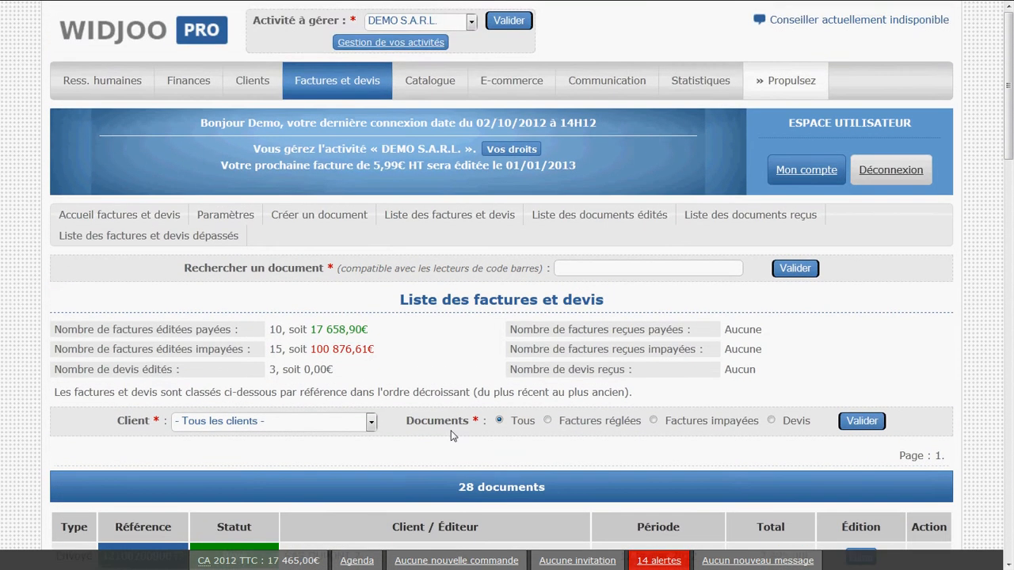
scroll(451, 431, "down", 2)
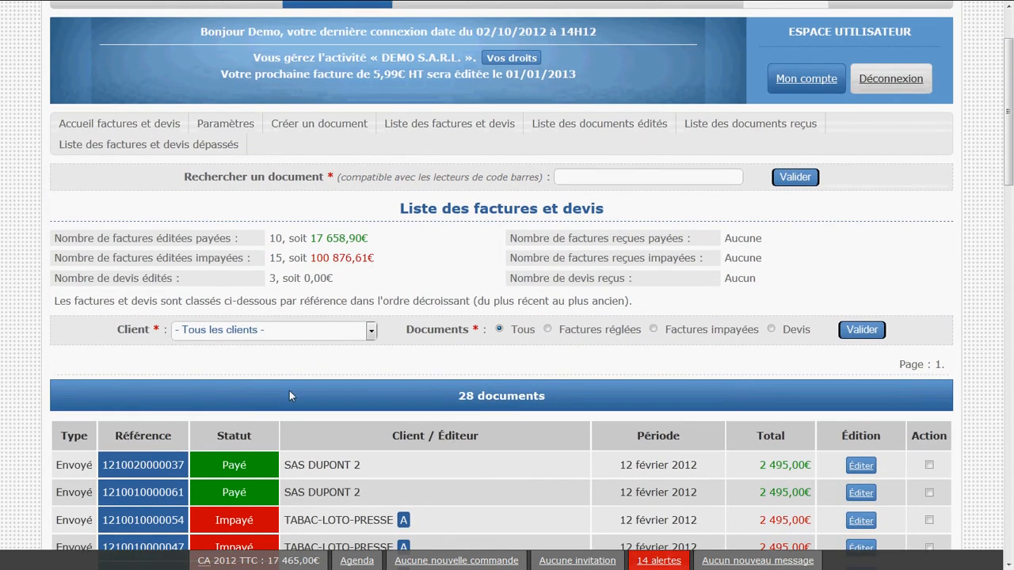
left_click(193, 333)
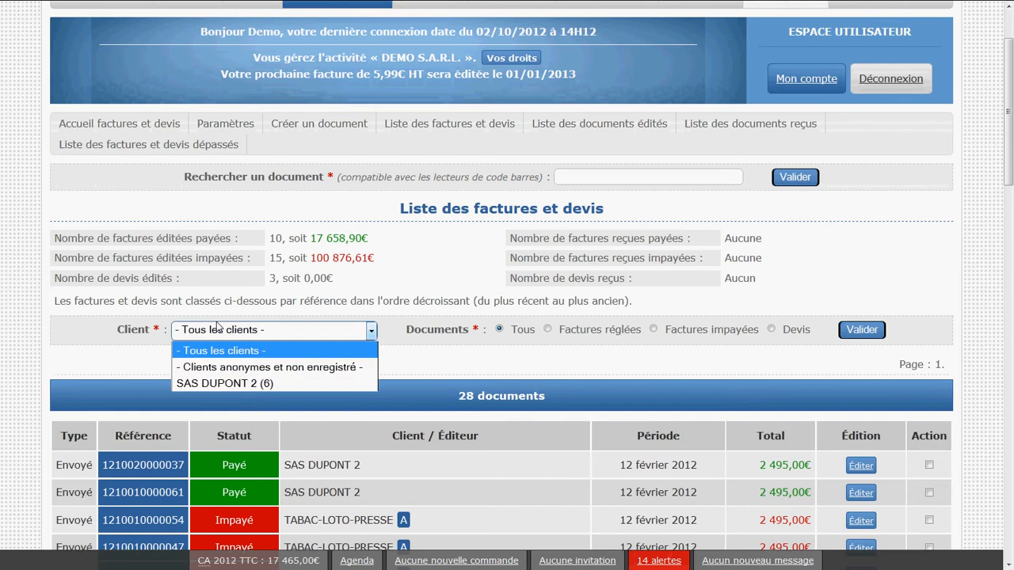
left_click(250, 381)
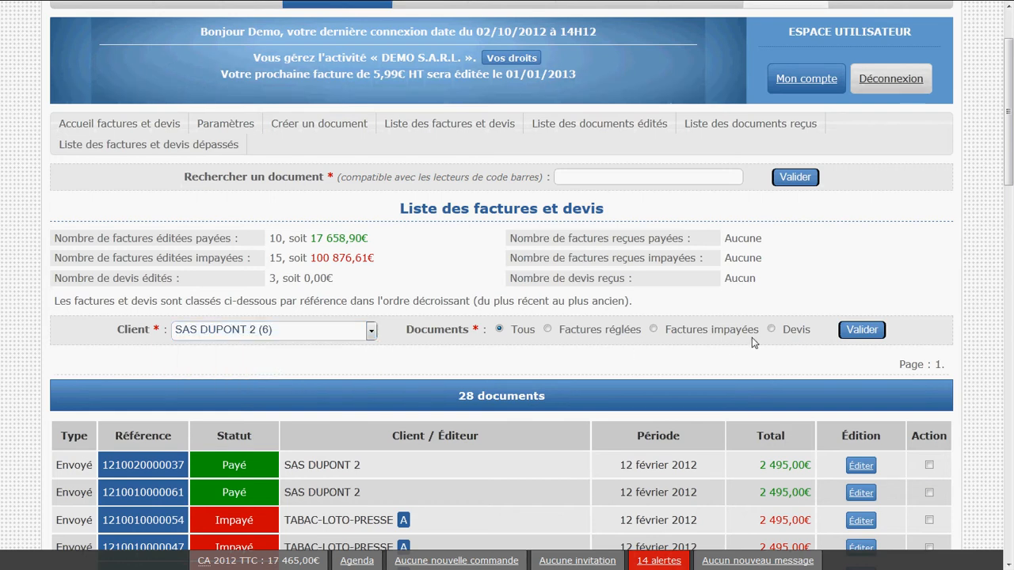
left_click(867, 330)
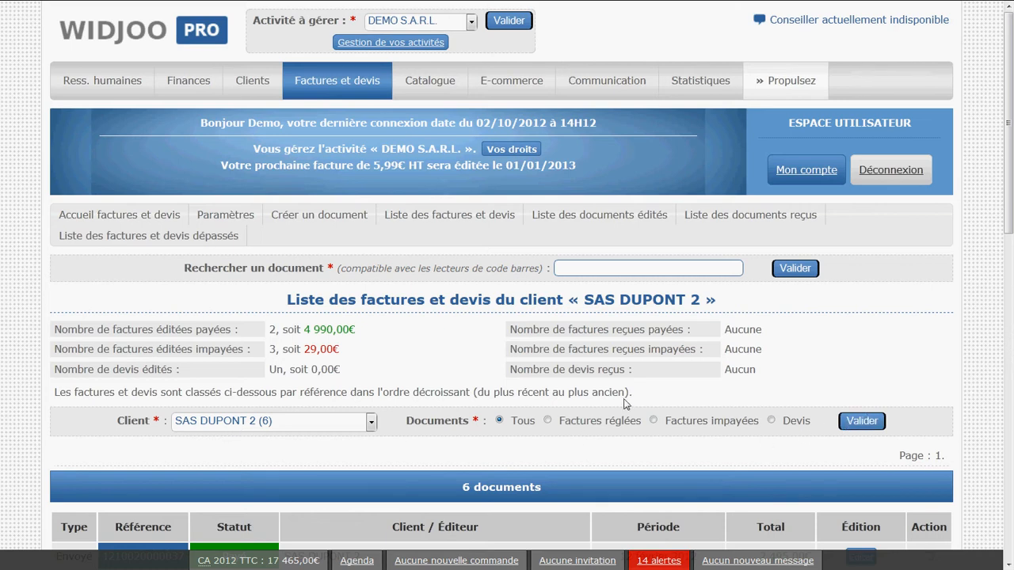
scroll(626, 404, "down", 3)
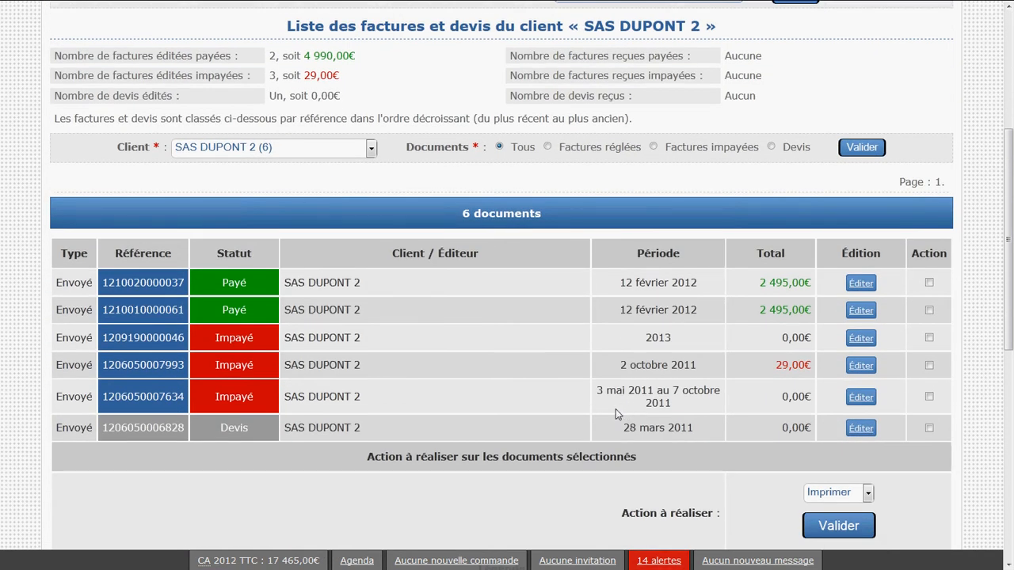
Examine the client names in the filtered table and the filter options for paid and unpaid invoices
left_click_drag(422, 341, 287, 342)
left_click(302, 354)
left_click(608, 154)
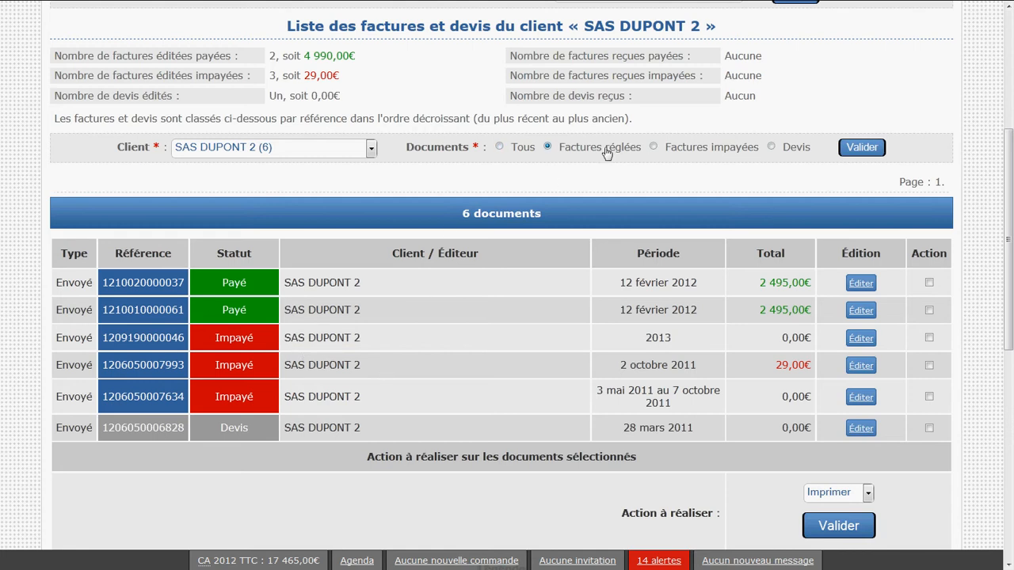
left_click(709, 154)
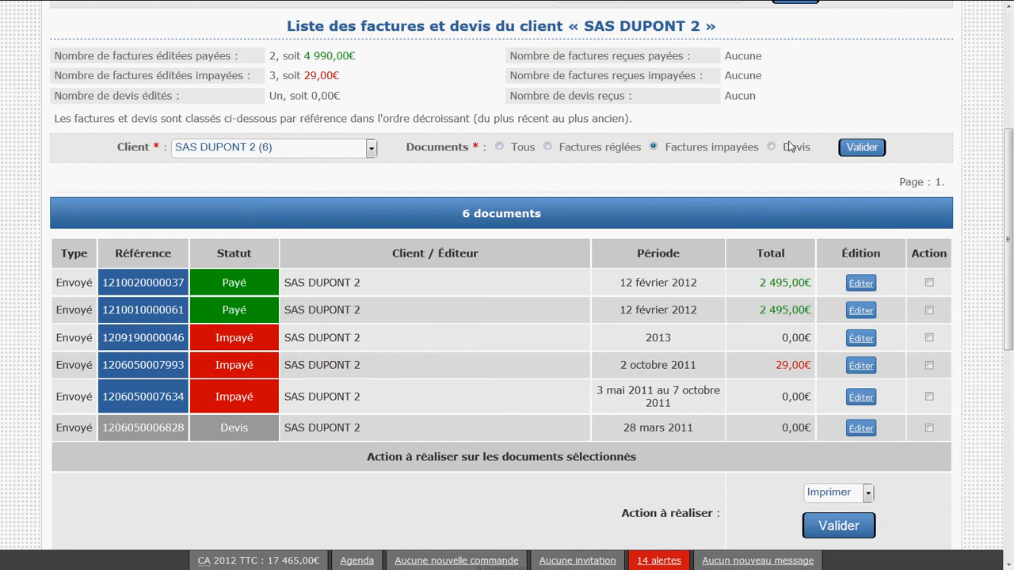
left_click(590, 152)
Reset the client filter to all clients, apply it, and look over the full document list
left_click(369, 148)
left_click(342, 167)
left_click(844, 153)
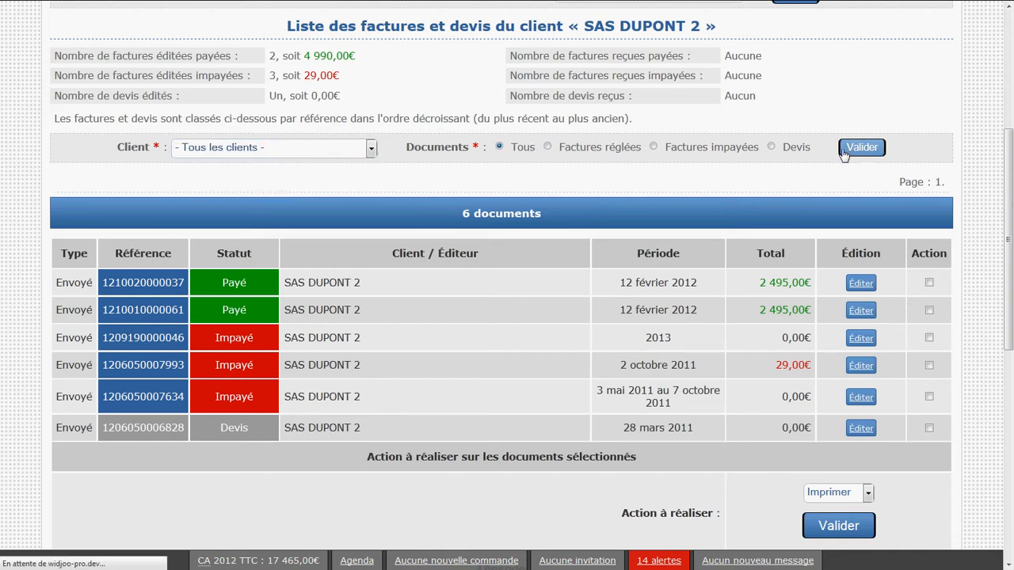
scroll(626, 243, "down", 3)
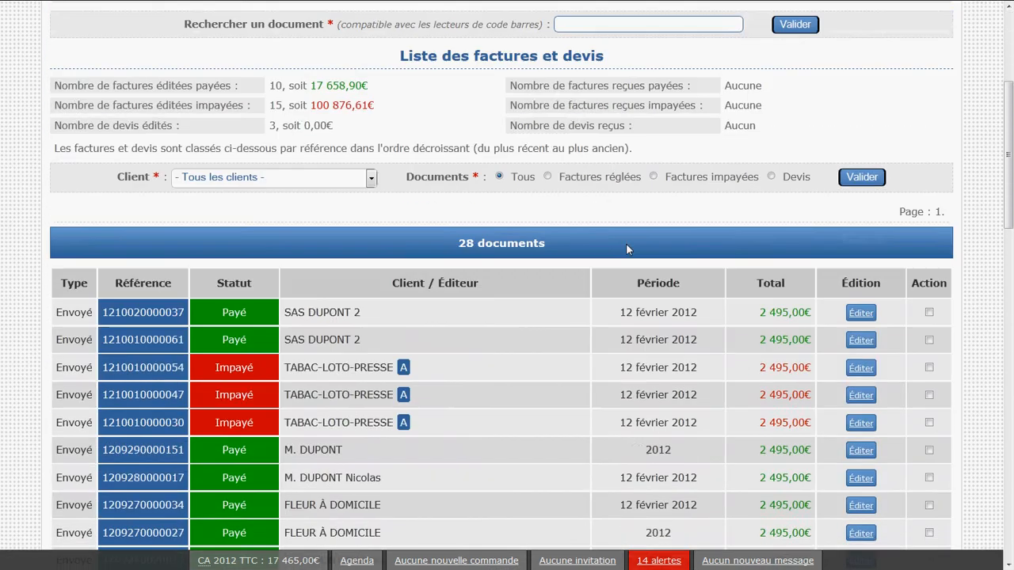
scroll(626, 244, "down", 1)
scroll(444, 366, "up", 3)
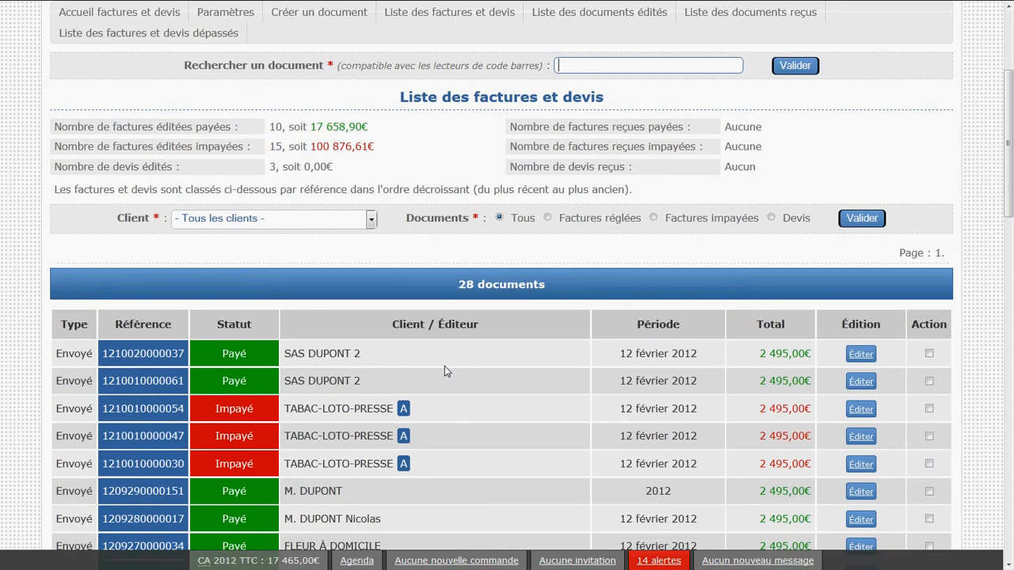
Examine the document search bar above the list of invoices and quotes
scroll(444, 366, "up", 3)
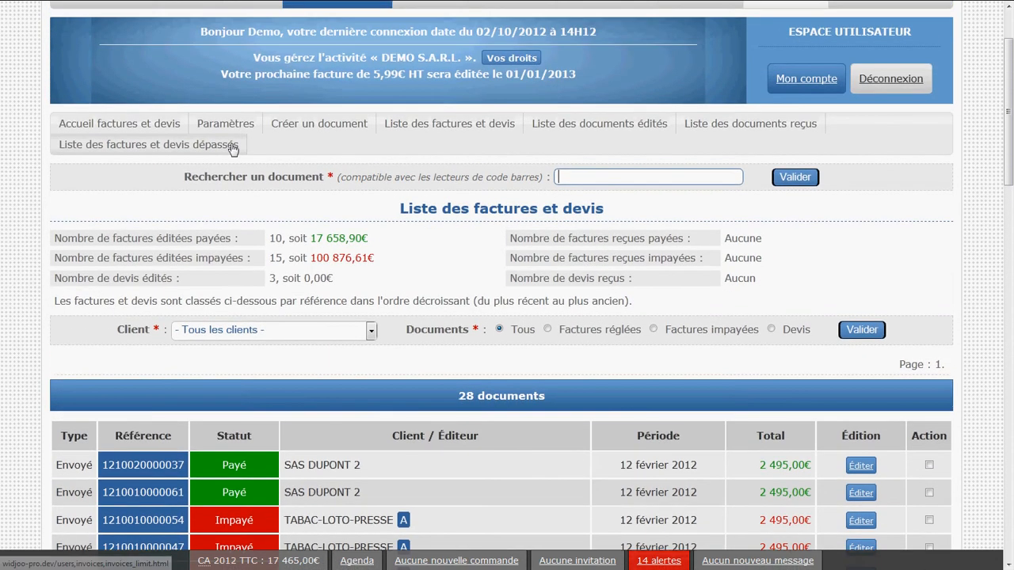
left_click(179, 182)
left_click_drag(179, 182, 844, 184)
left_click(829, 175)
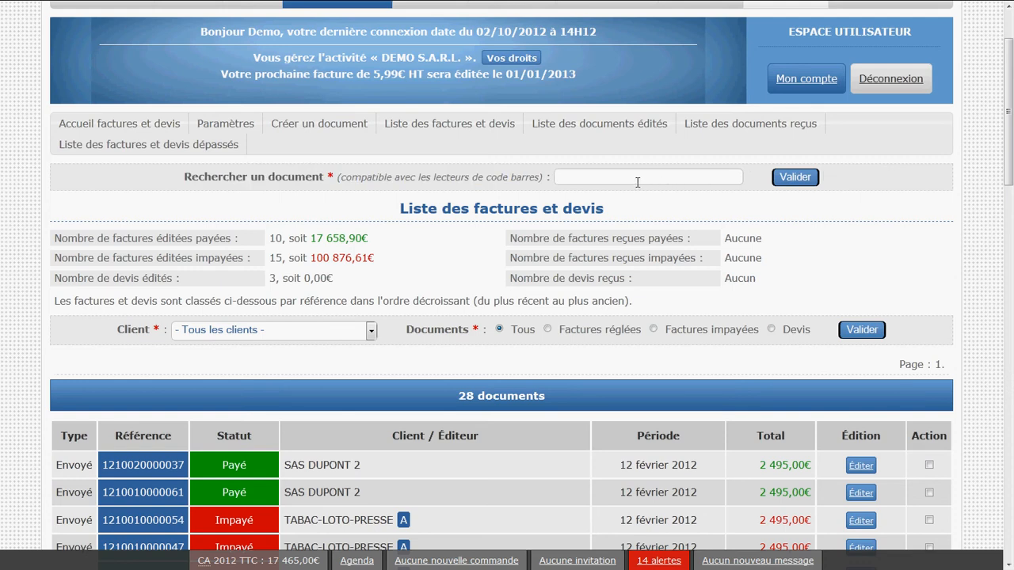
left_click(636, 182)
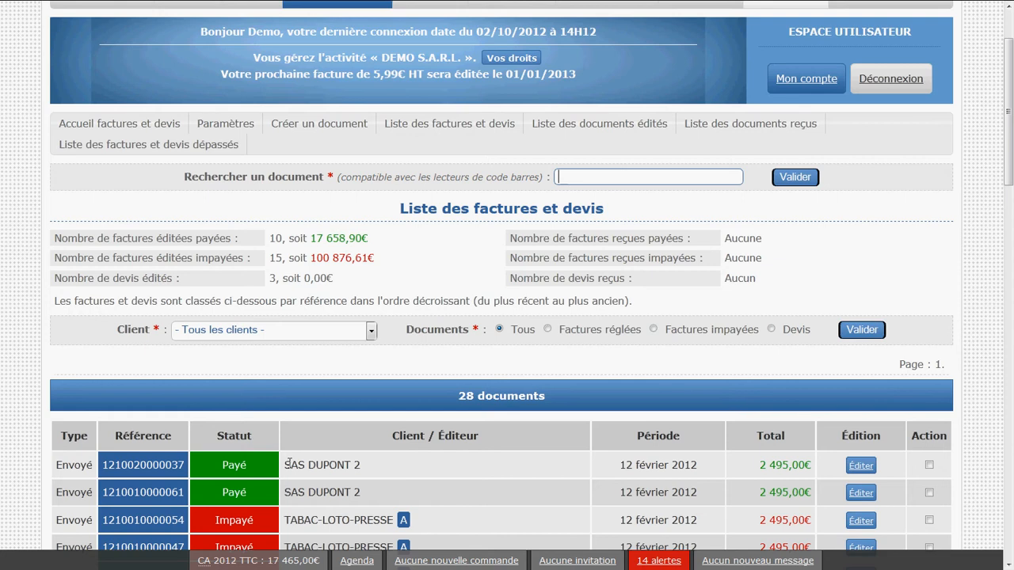
Open the newest SAS DUPONT 2 invoice, view and close its printable version, and review the invoice details
left_click_drag(287, 464, 361, 465)
left_click(381, 466)
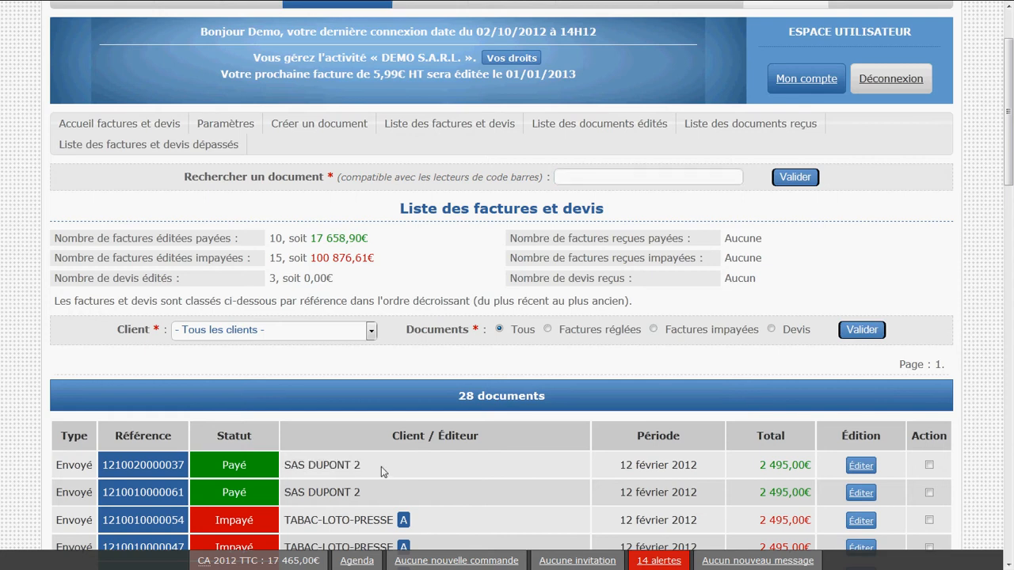
left_click(864, 466)
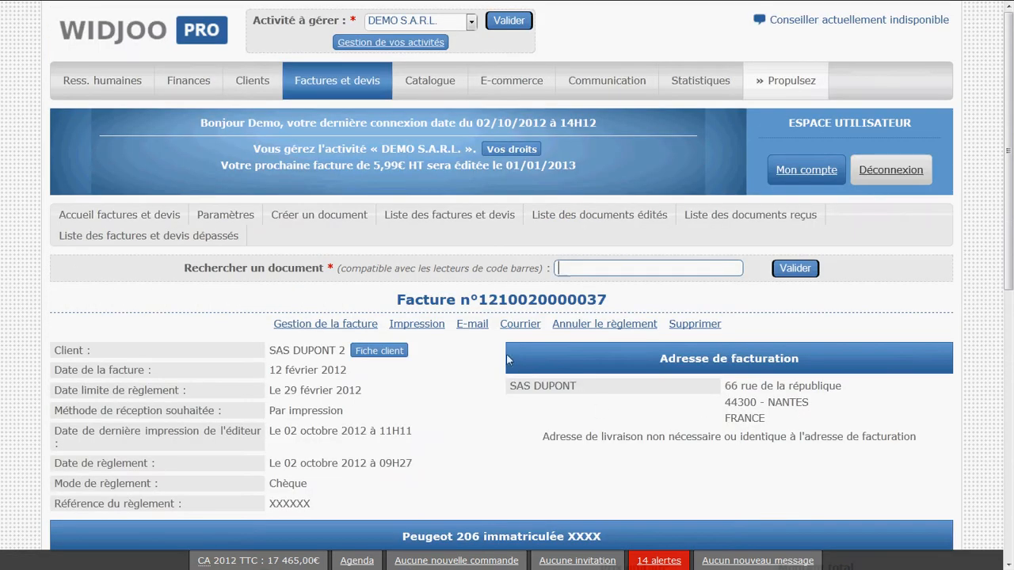
left_click(417, 325)
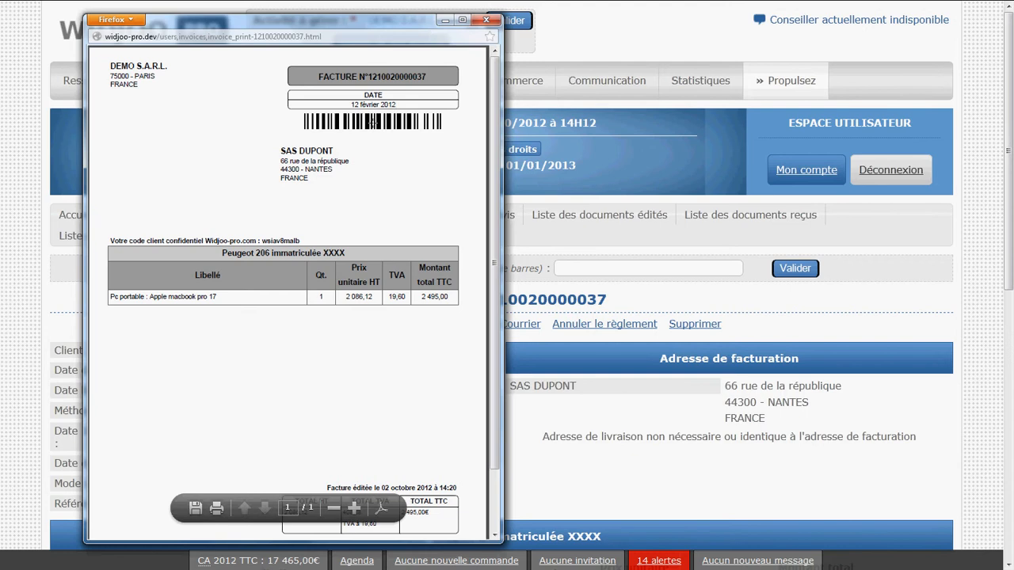
left_click(486, 19)
scroll(397, 415, "down", 10)
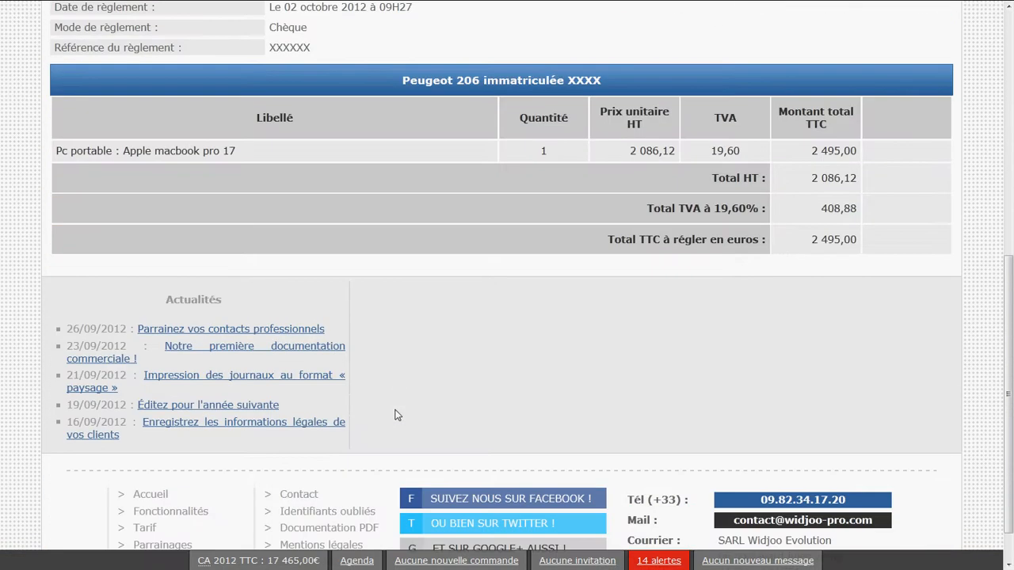
scroll(398, 415, "up", 8)
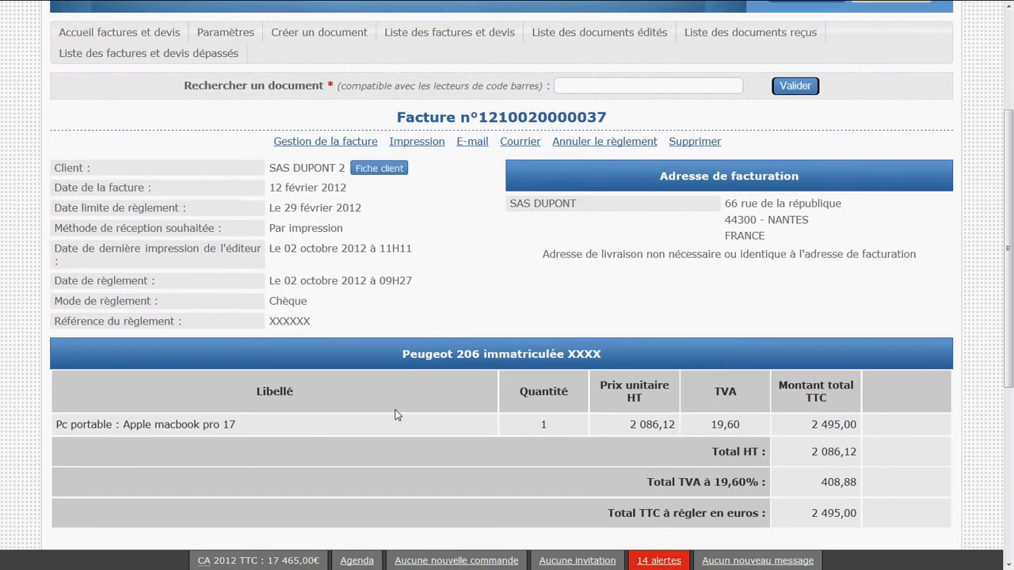
scroll(397, 415, "up", 2)
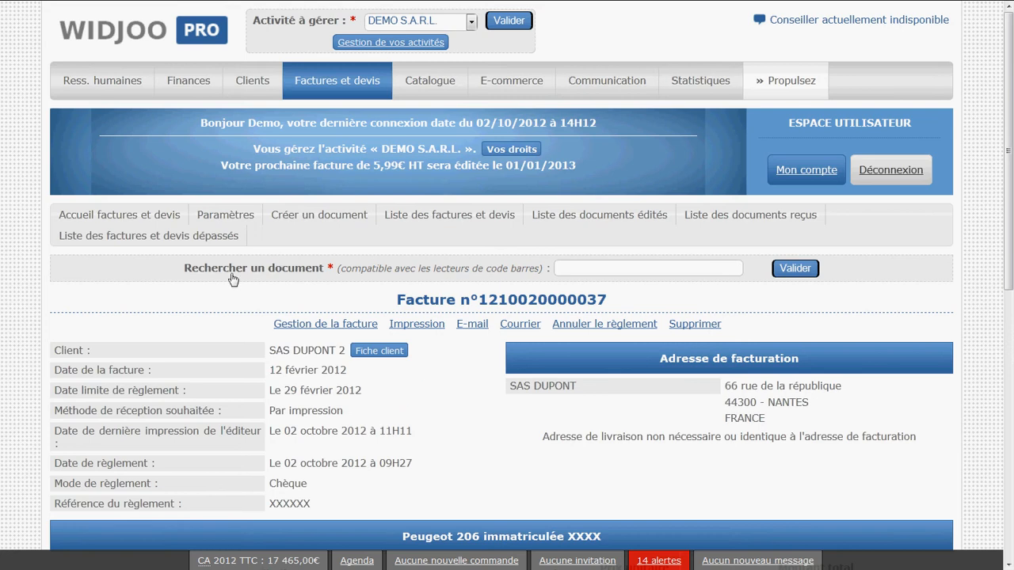
Return to the list of invoices and quotes and search for documents with the partial reference 12100
left_click(409, 221)
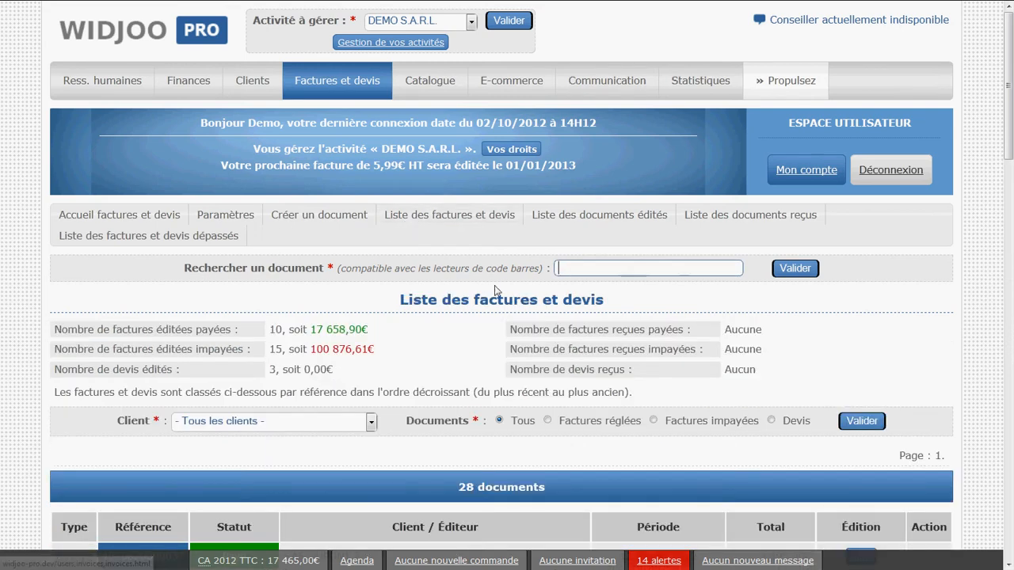
left_click(578, 269)
left_click(578, 269)
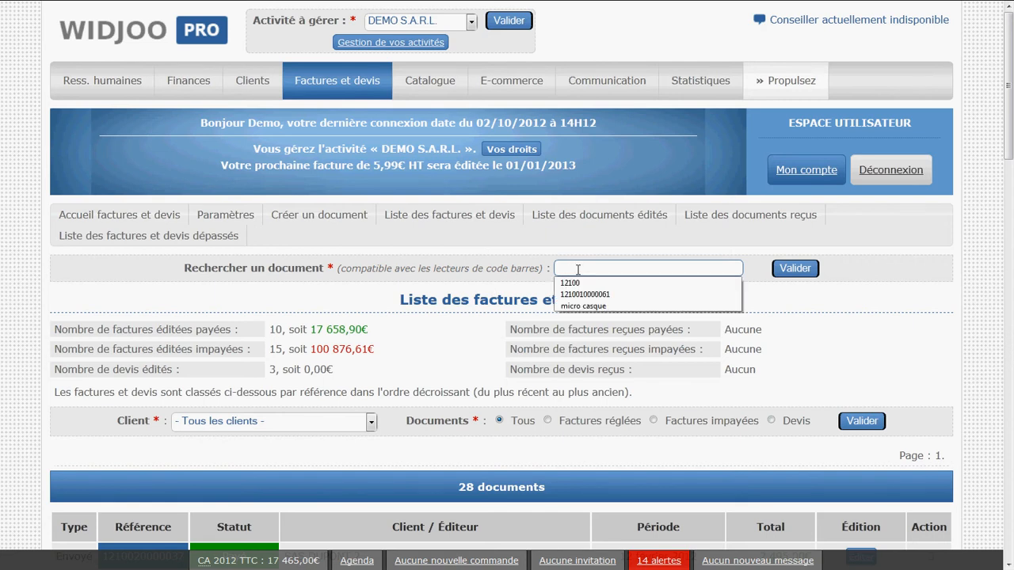
scroll(579, 269, "down", 2)
scroll(581, 178, "down", 2)
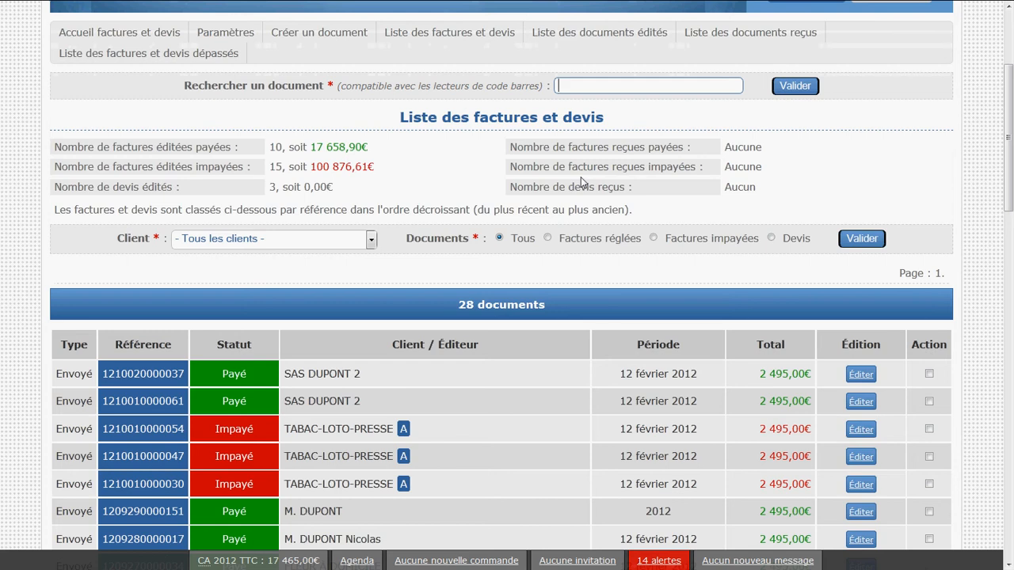
type("1")
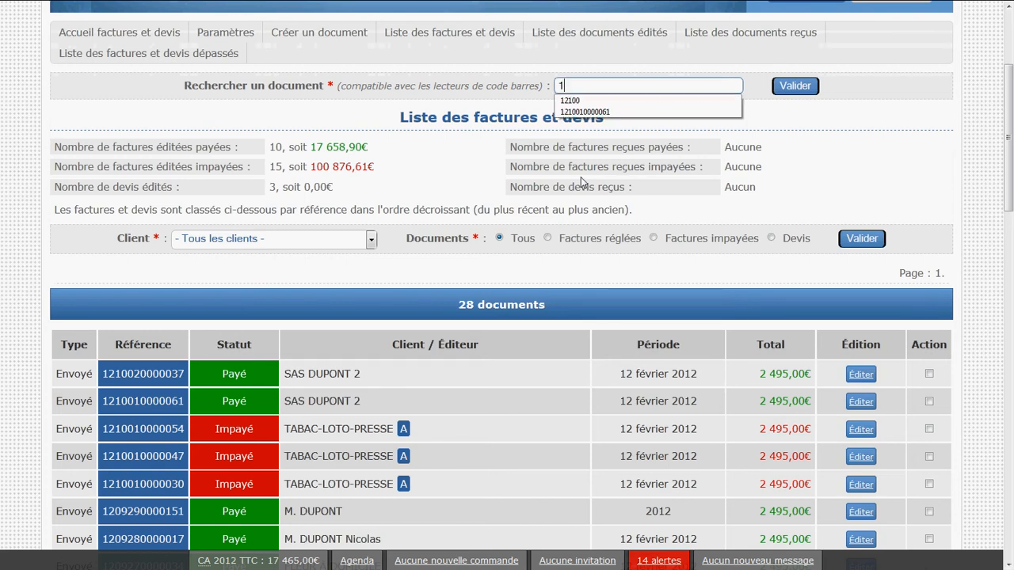
type("2100")
left_click(826, 106)
left_click(796, 87)
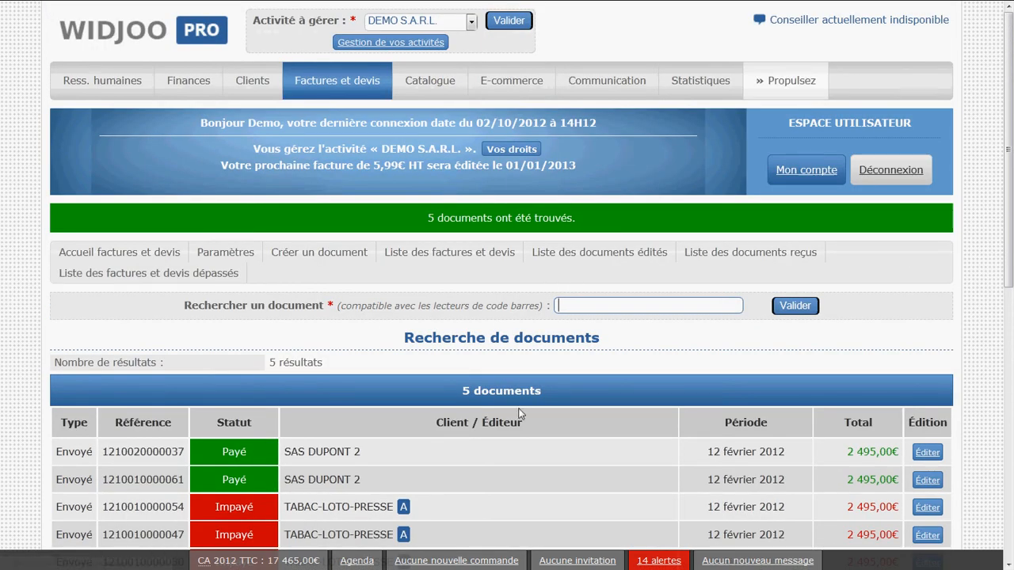
Search for the first document in the results using its full reference
scroll(519, 413, "down", 2)
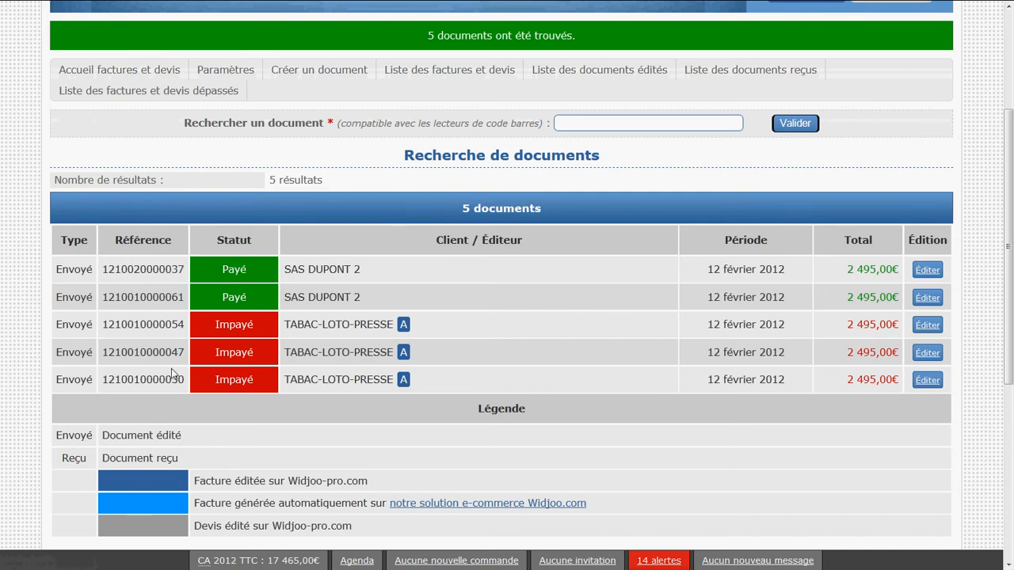
scroll(172, 374, "up", 2)
double_click(136, 358)
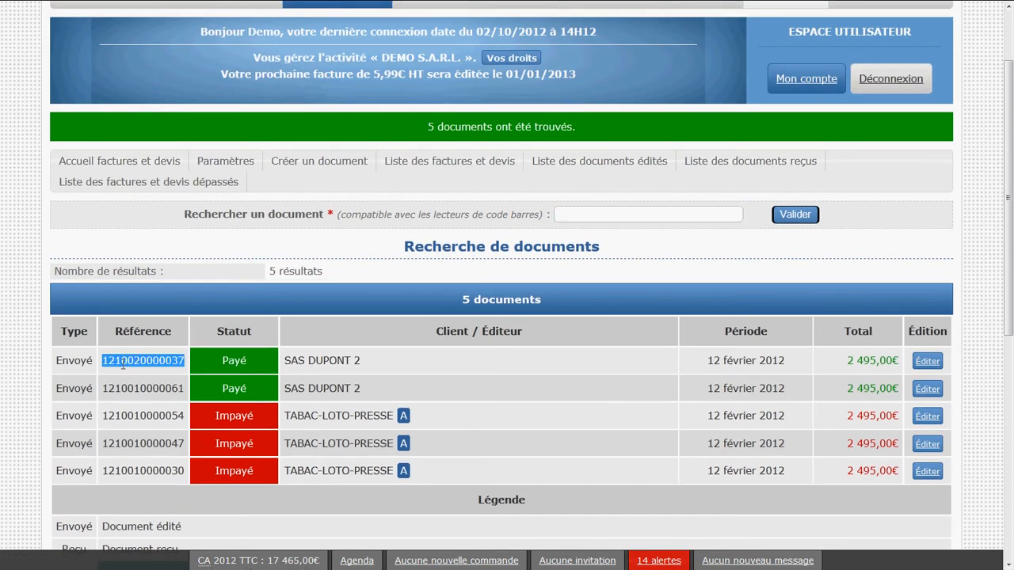
left_click_drag(119, 362, 580, 222)
left_click(712, 219)
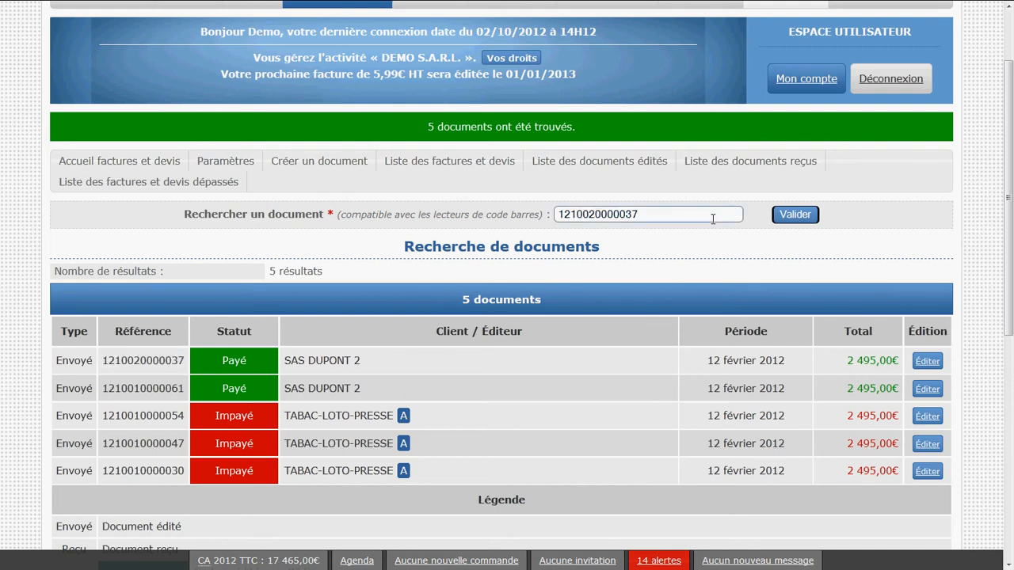
left_click(791, 223)
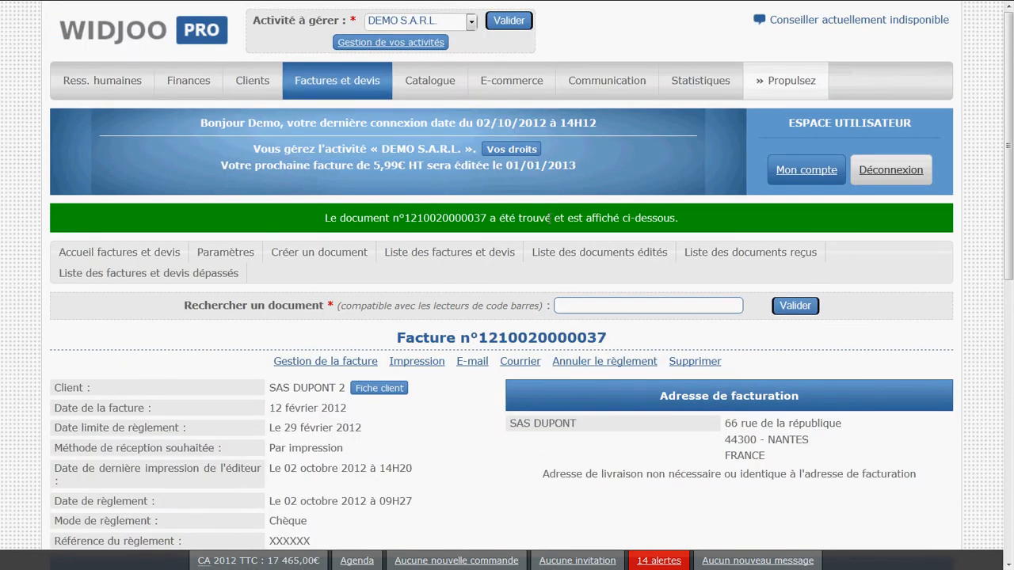
Review the found invoice's reference, settlement details, line items and totals
scroll(457, 369, "down", 2)
scroll(457, 368, "down", 3)
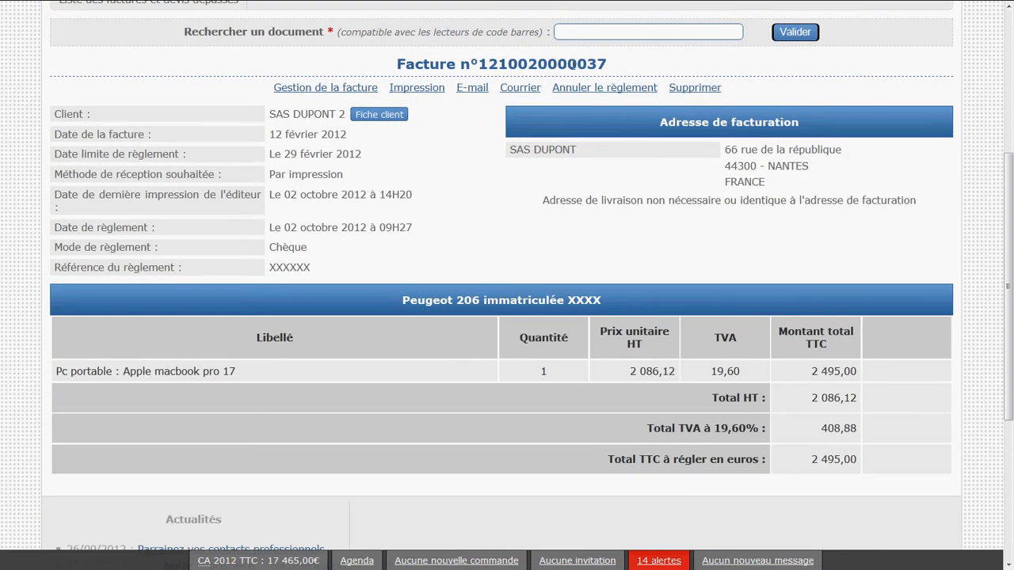
double_click(571, 65)
left_click(433, 264)
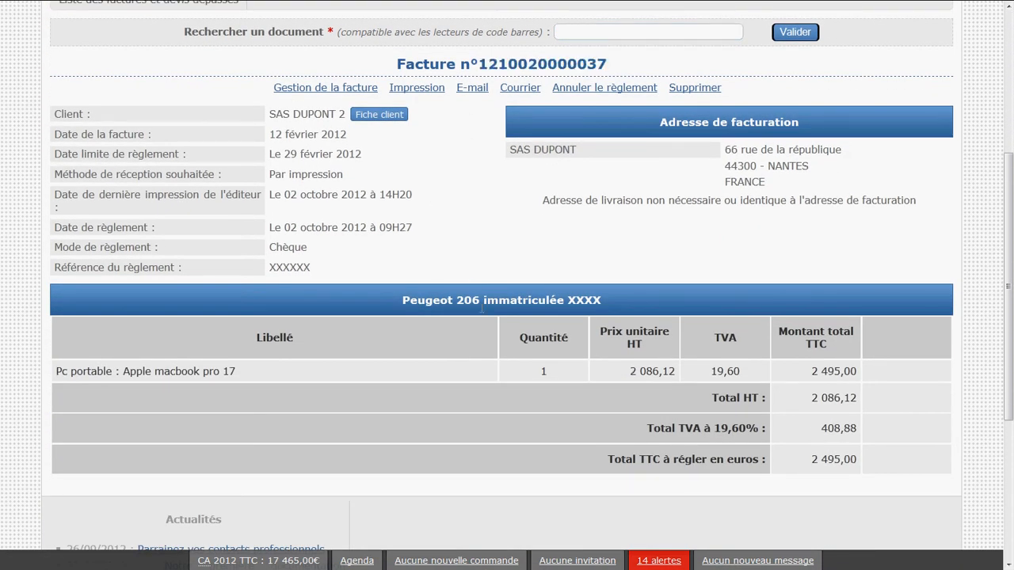
scroll(482, 308, "up", 3)
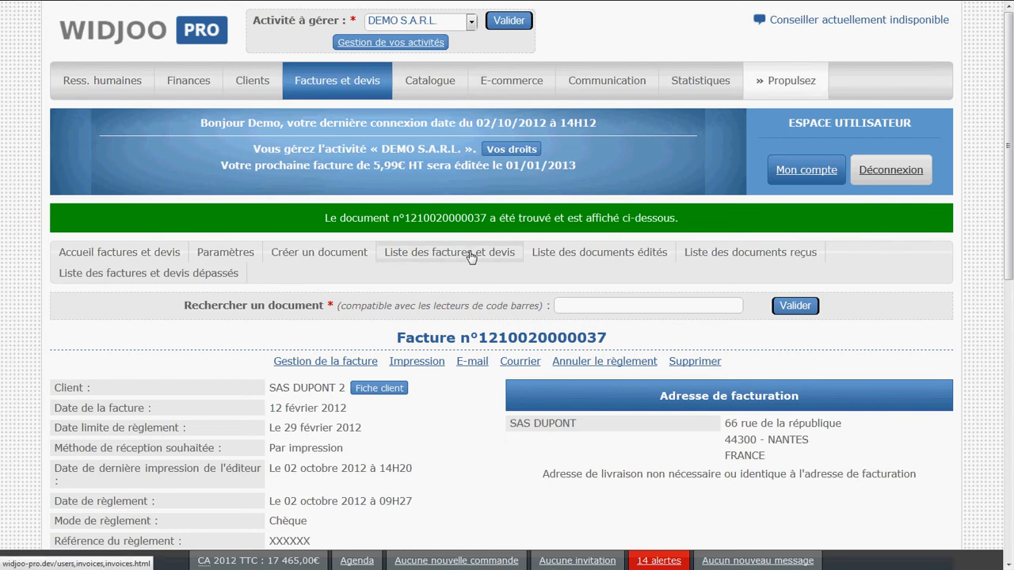
Return to the list of invoices and quotes and examine the unpaid, paid and quote statuses of the older documents
left_click(471, 253)
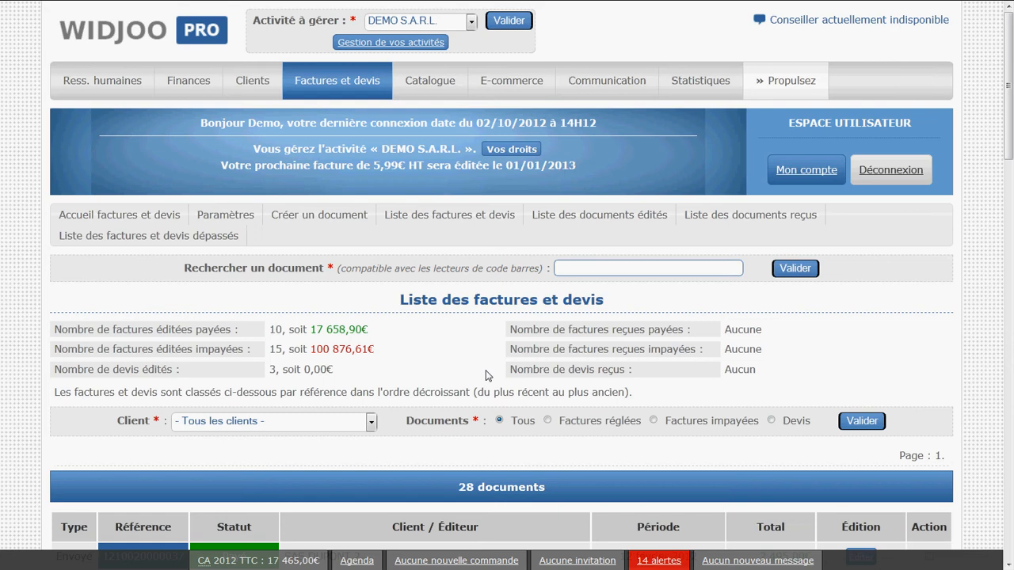
scroll(476, 336, "down", 7)
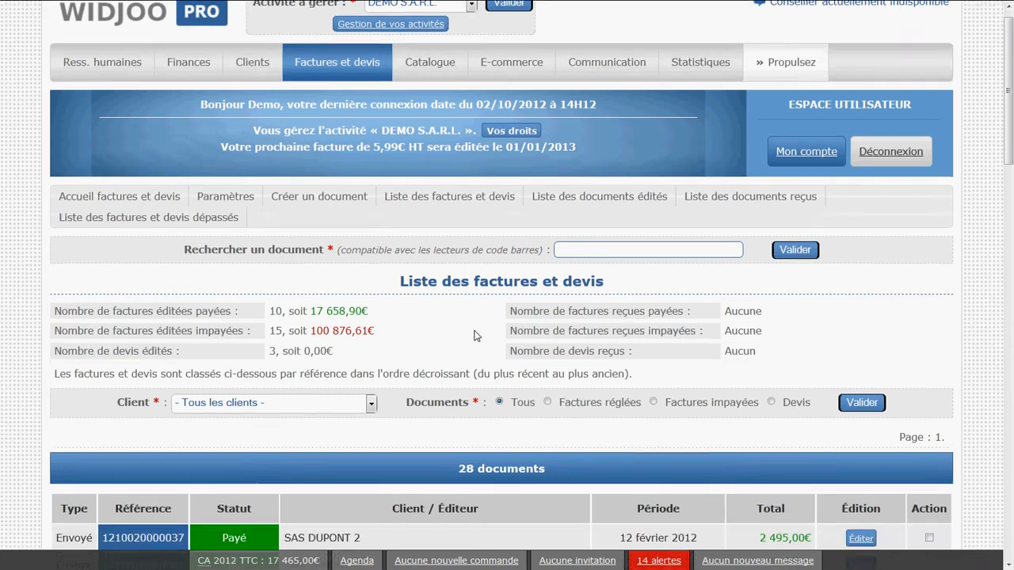
scroll(475, 336, "down", 3)
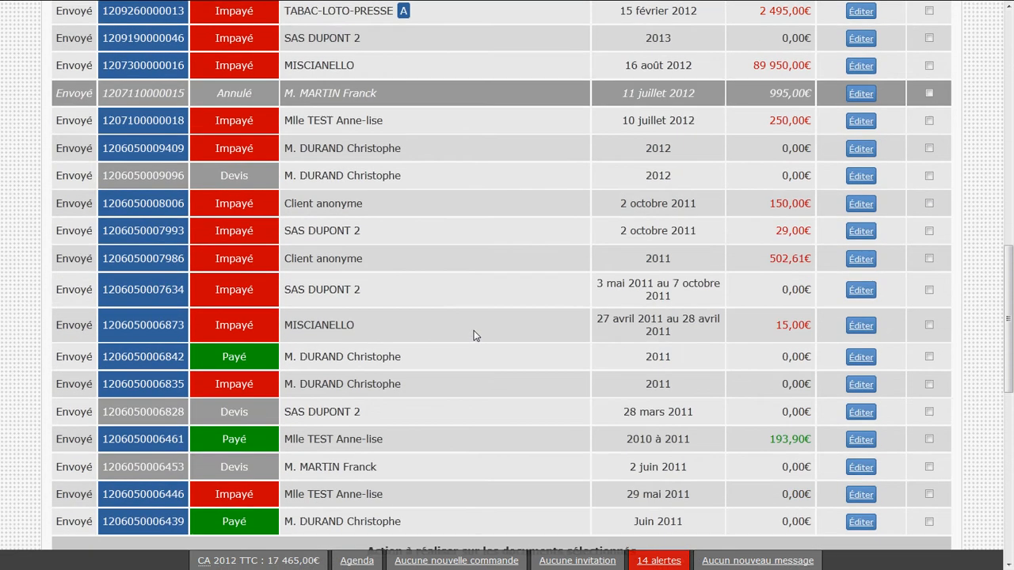
scroll(236, 372, "down", 2)
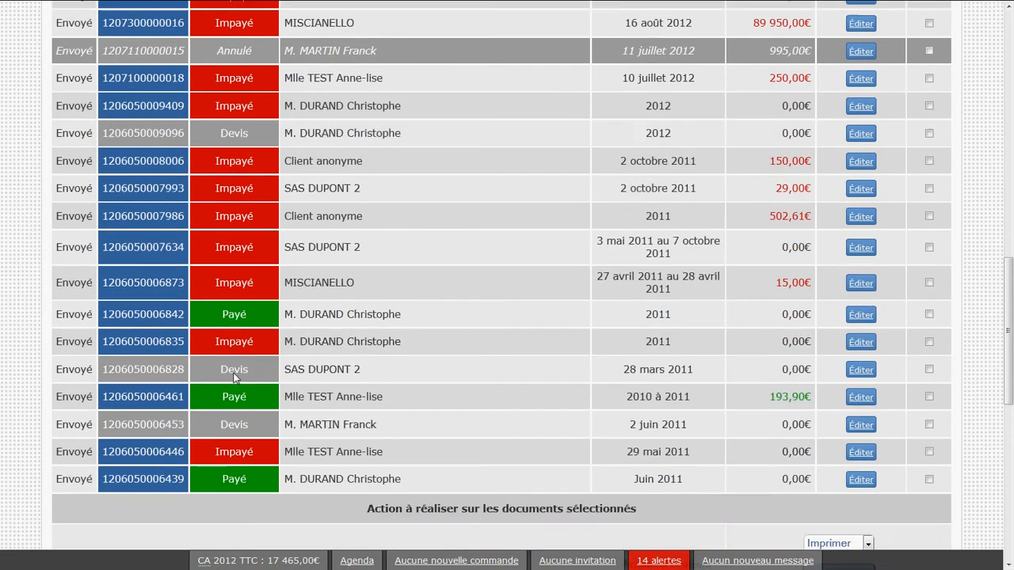
scroll(235, 379, "up", 1)
double_click(236, 233)
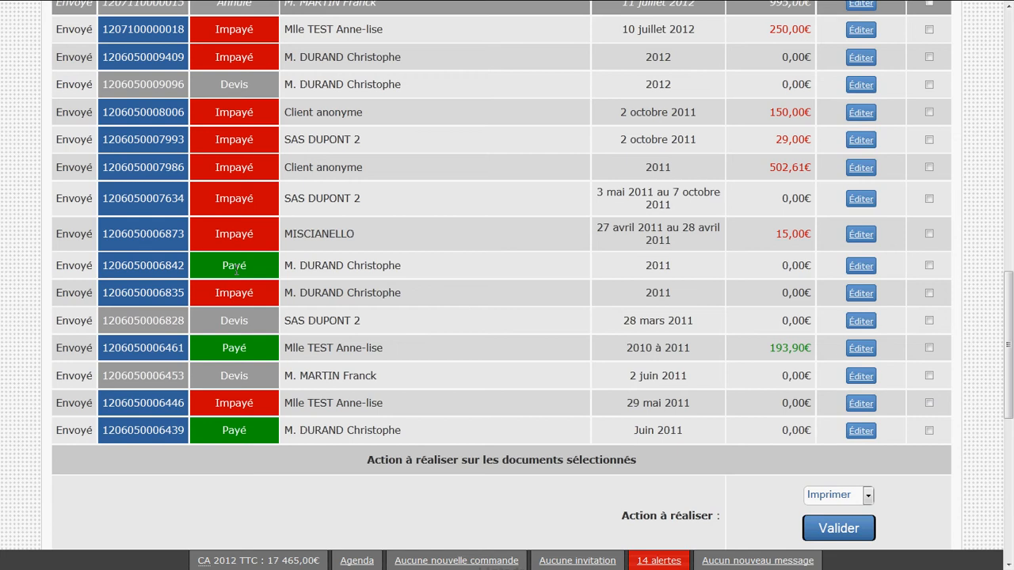
double_click(234, 266)
double_click(230, 320)
left_click(245, 321)
Compare the colours used in the reference column for invoices and quotes
scroll(170, 390, "up", 7)
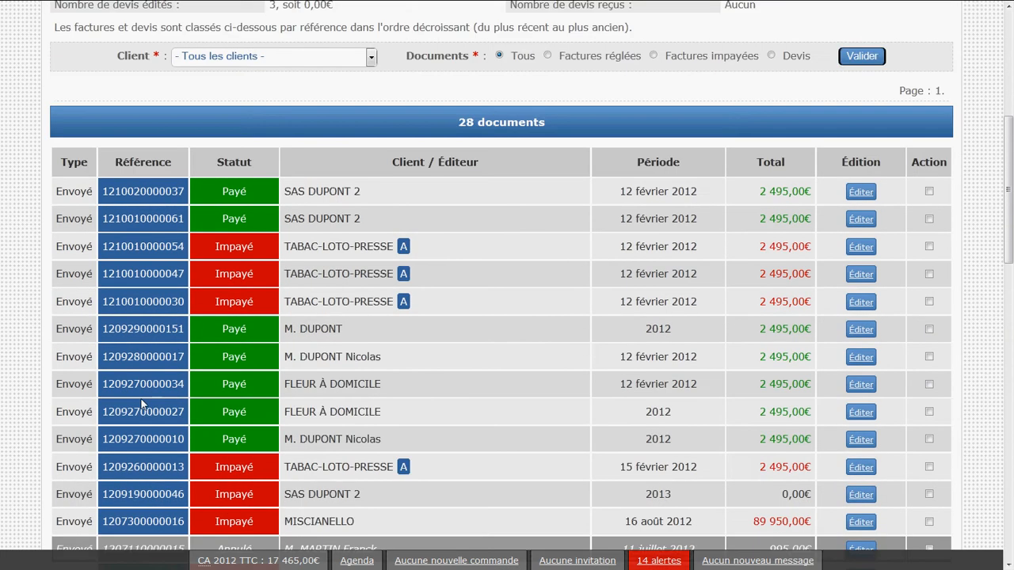
double_click(143, 163)
left_click(148, 180)
scroll(167, 293, "down", 7)
double_click(143, 321)
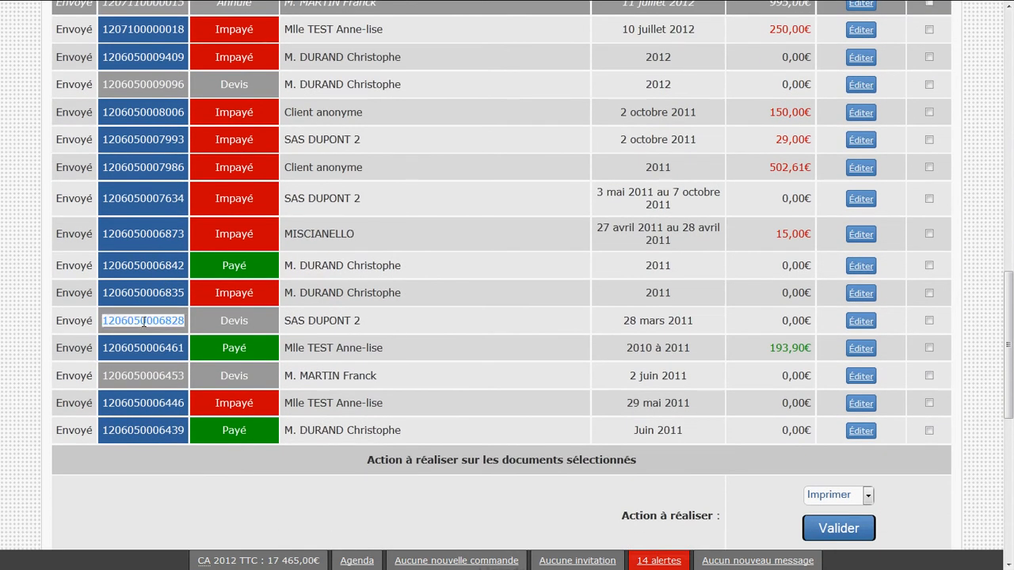
double_click(133, 290)
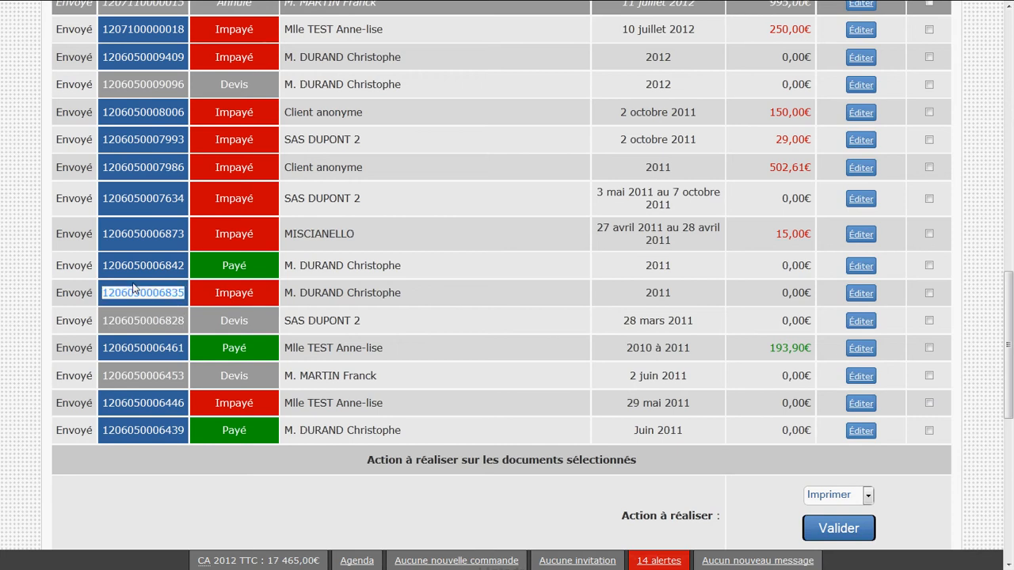
left_click(133, 290)
Examine the legend below the list, especially the entry for invoices generated automatically by the Widjoo.com e-commerce solution
scroll(135, 289, "down", 6)
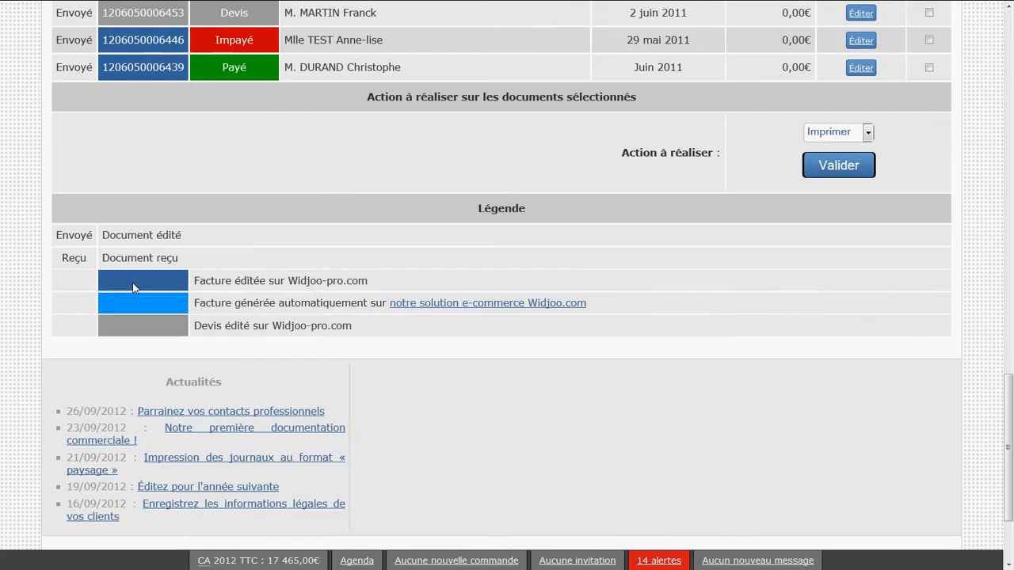
left_click_drag(183, 220, 117, 200)
left_click(621, 217)
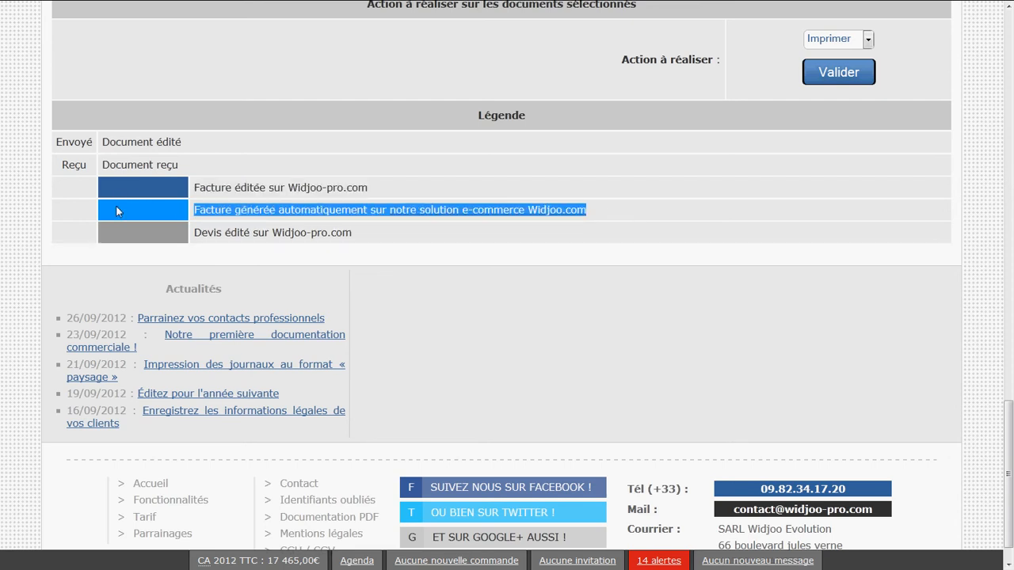
left_click(116, 212)
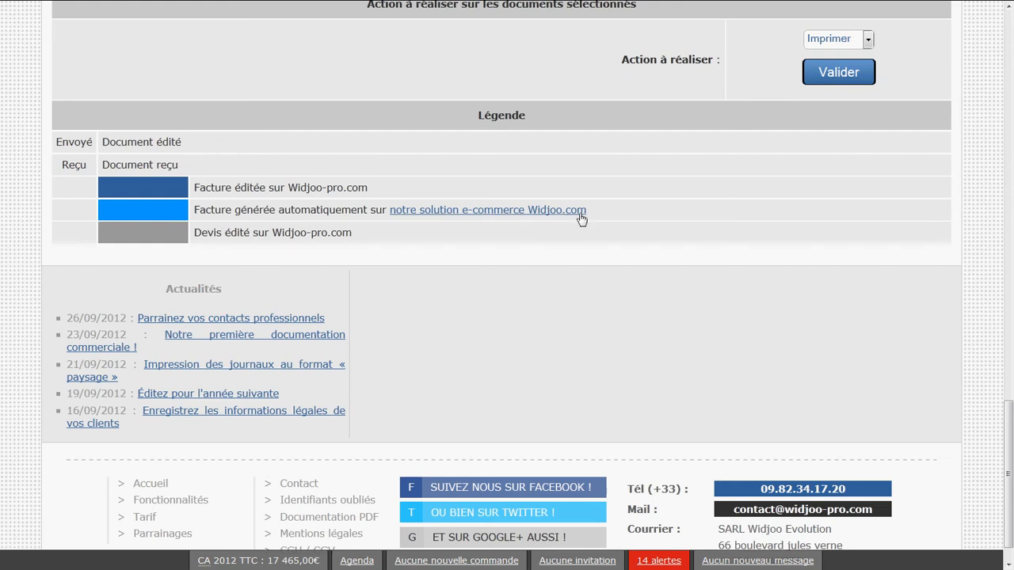
left_click_drag(581, 219, 172, 212)
left_click(204, 211)
Look over the reference colours of the newest documents in the list
scroll(208, 313, "up", 20)
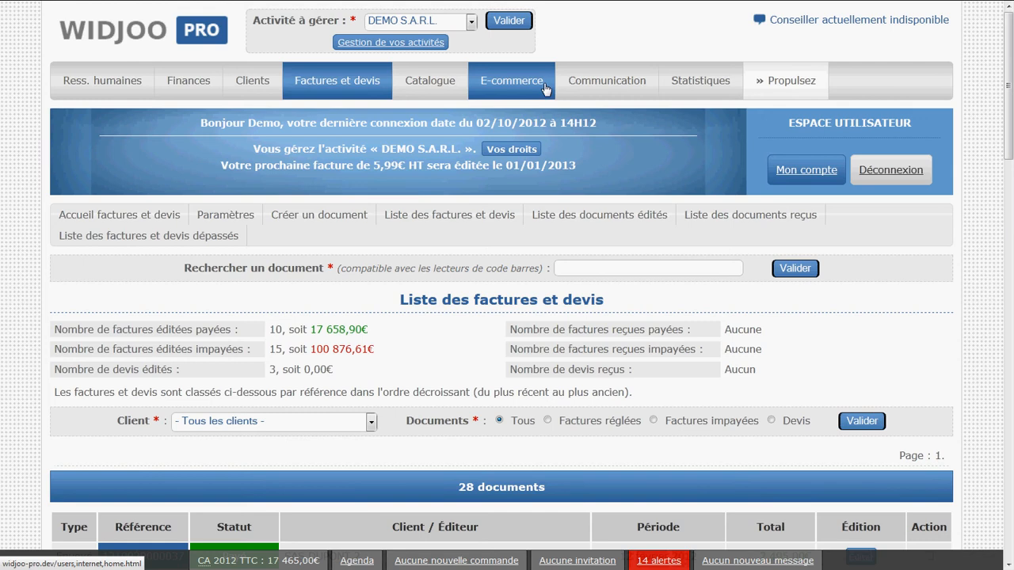
scroll(156, 321, "down", 3)
scroll(155, 321, "down", 1)
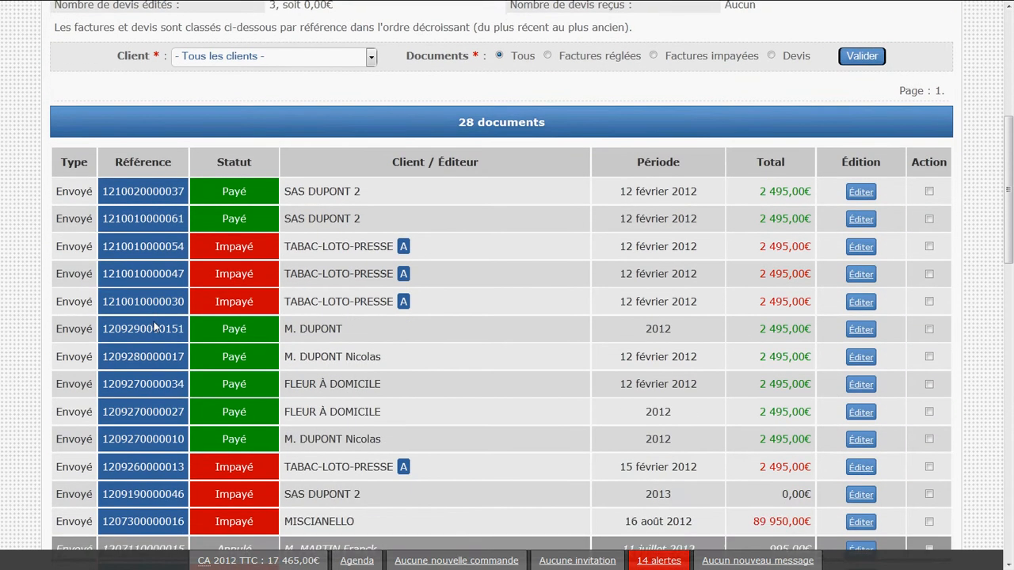
scroll(150, 332, "up", 4)
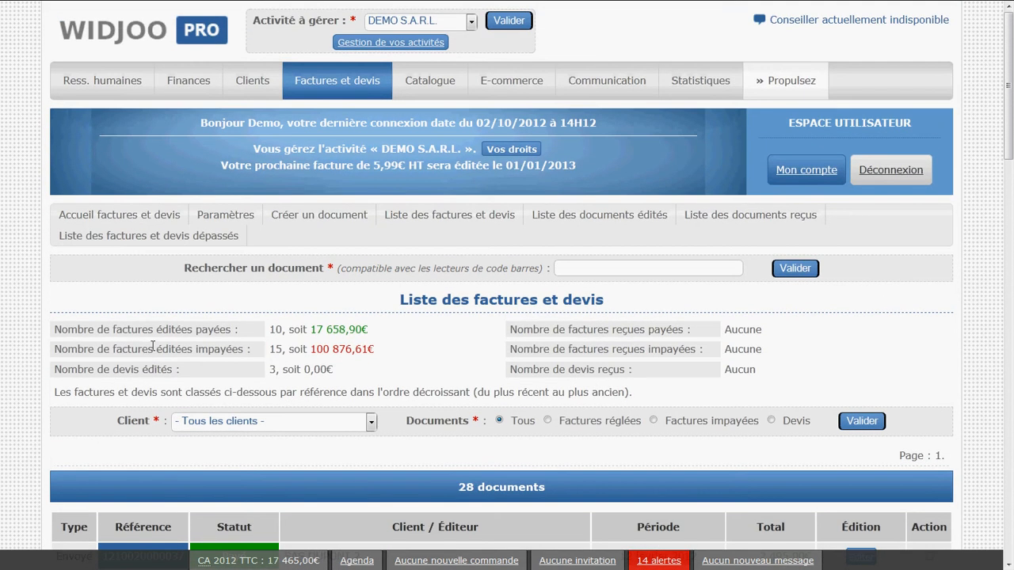
Review the summary charts on the invoices and quotes home page and open the detailed statistics
left_click(122, 219)
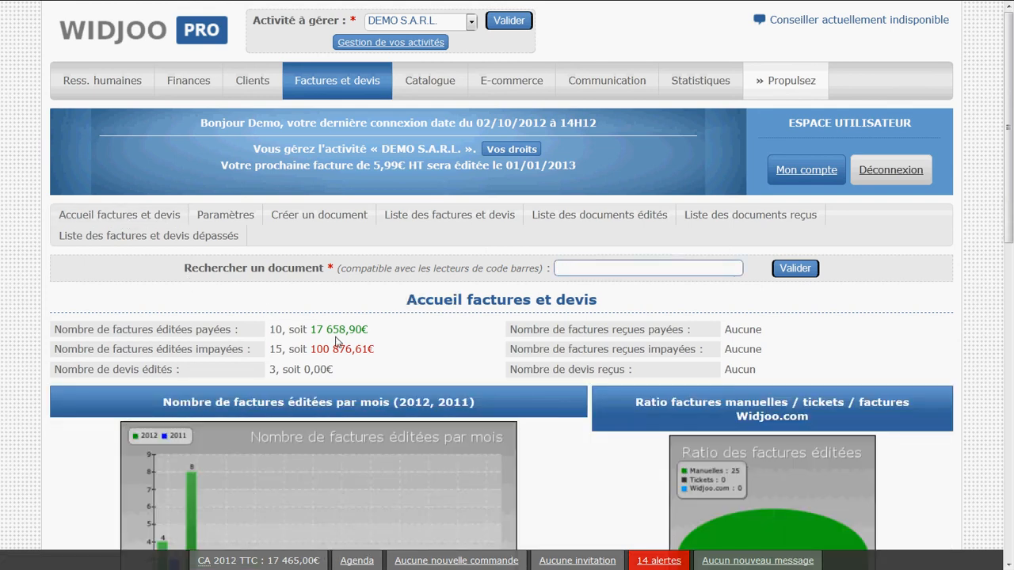
scroll(335, 340, "down", 3)
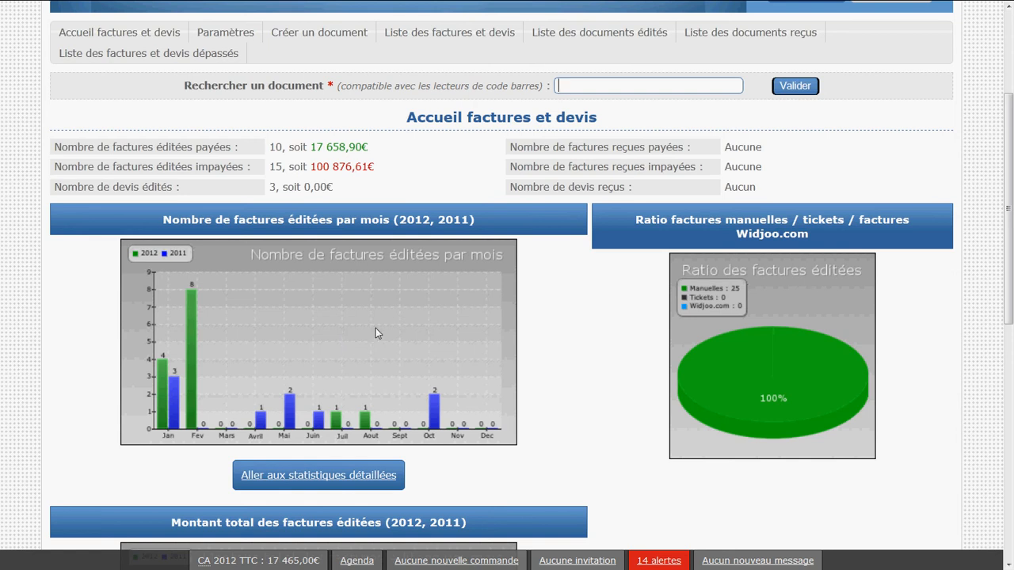
left_click(341, 479)
Examine the 2012 and 2011 charts for the monthly number and total amount of issued invoices
scroll(341, 484, "down", 3)
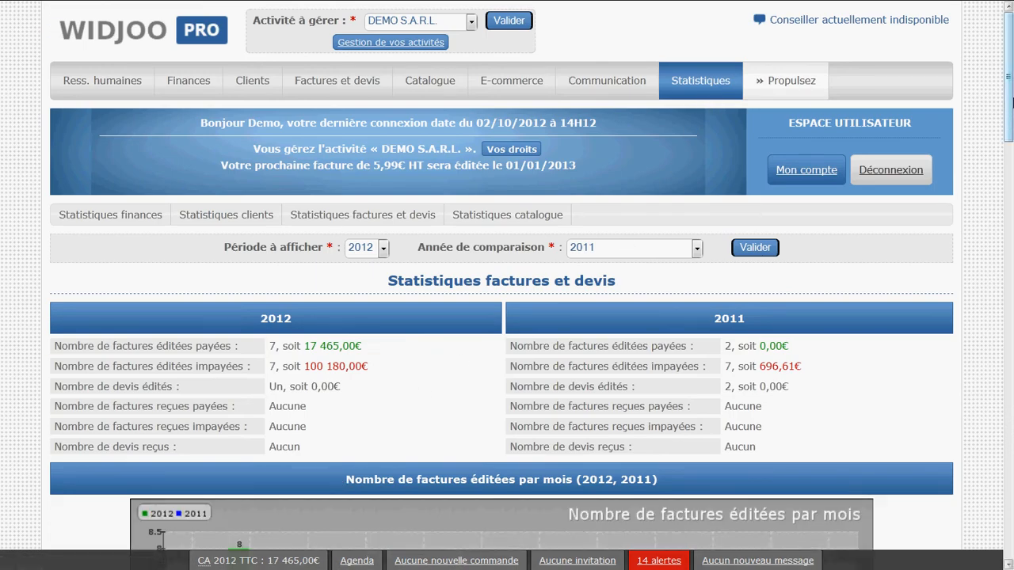
left_click_drag(1011, 101, 1006, 189)
triple_click(500, 115)
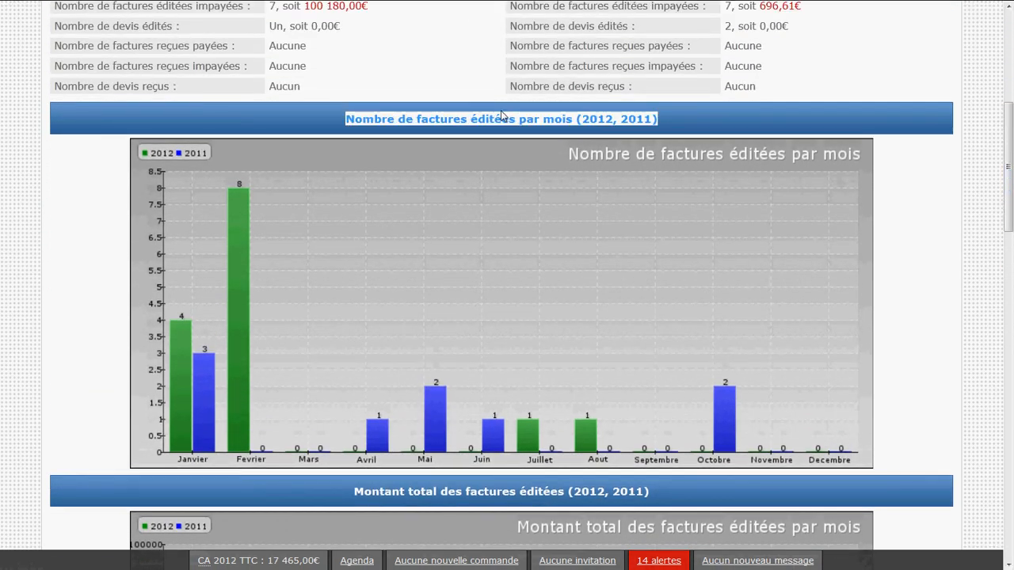
scroll(535, 229, "down", 1)
scroll(531, 229, "down", 1)
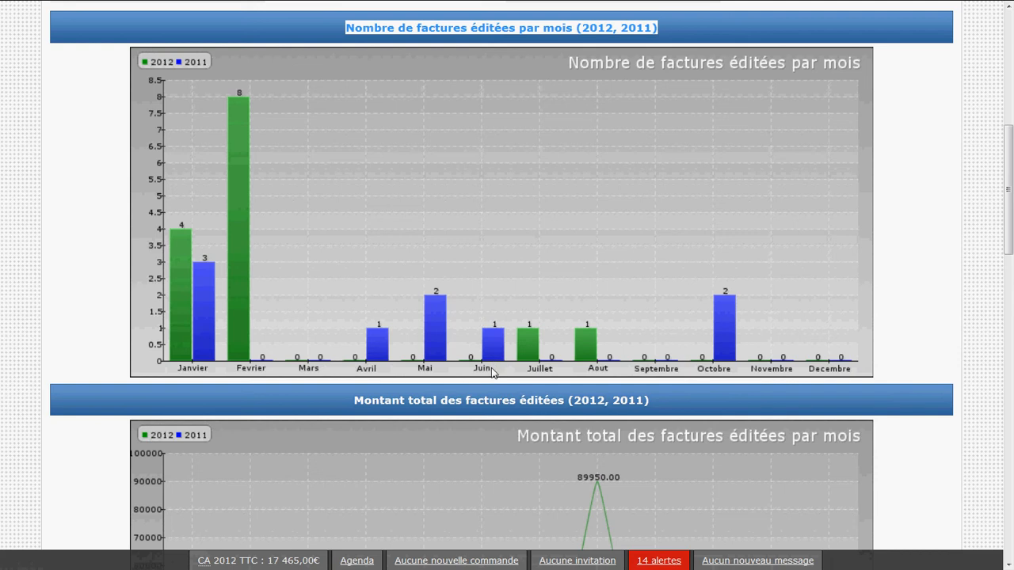
triple_click(498, 398)
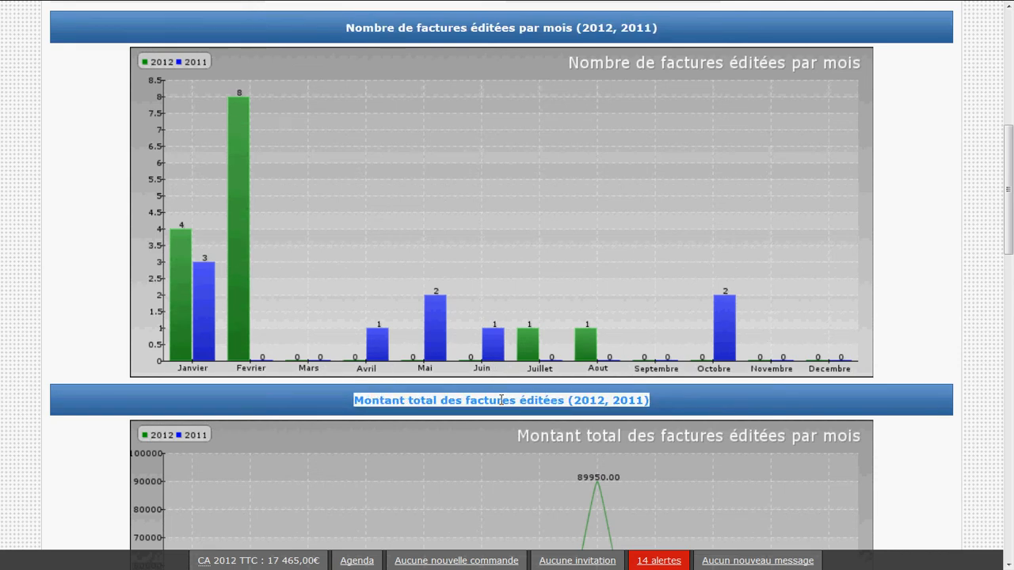
scroll(500, 405, "down", 8)
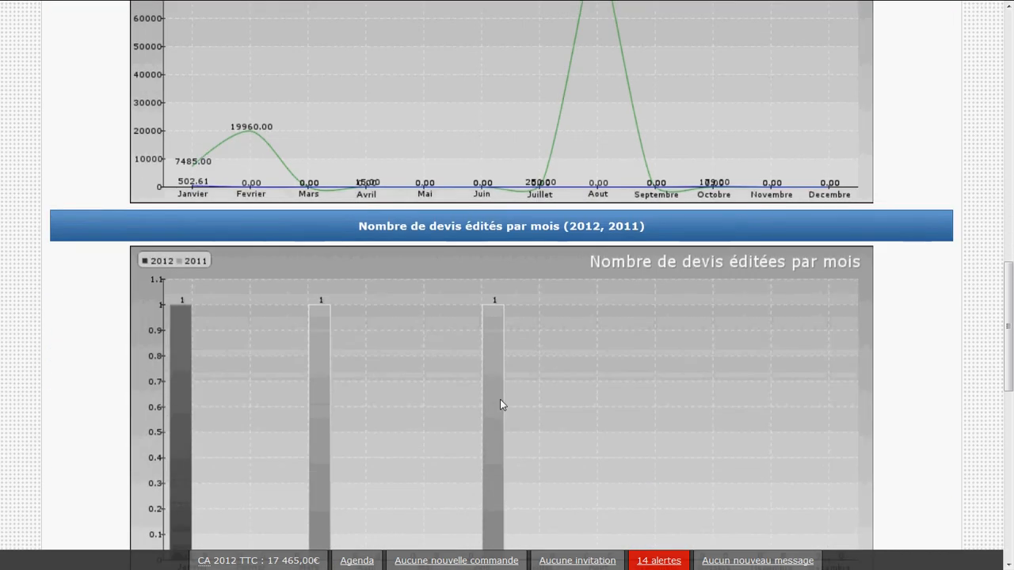
Examine the monthly quotes chart and the ratio charts for manual invoices, tickets and Widjoo.com invoices
scroll(500, 400, "down", 2)
scroll(500, 400, "down", 3)
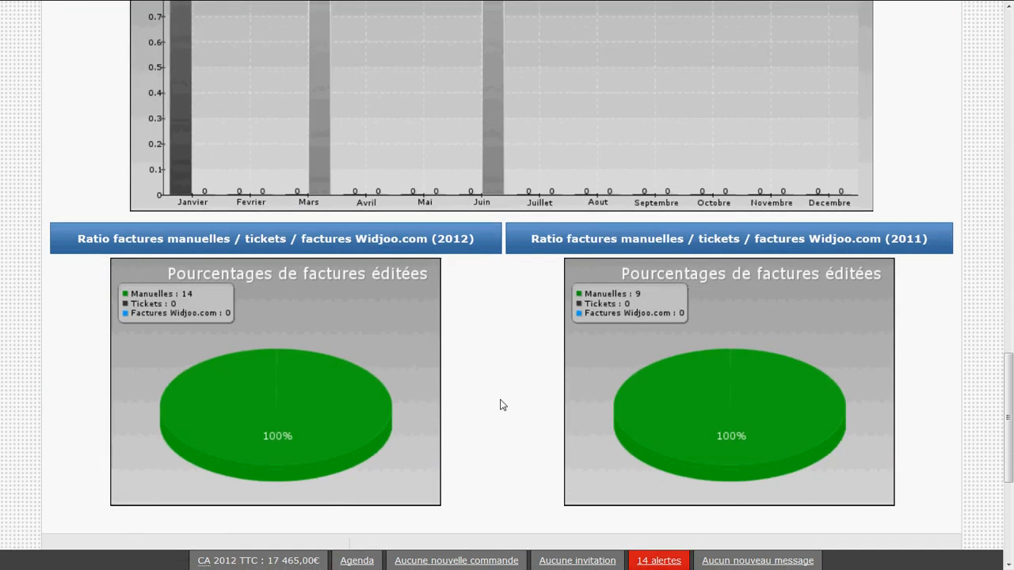
scroll(522, 463, "down", 2)
scroll(521, 461, "up", 15)
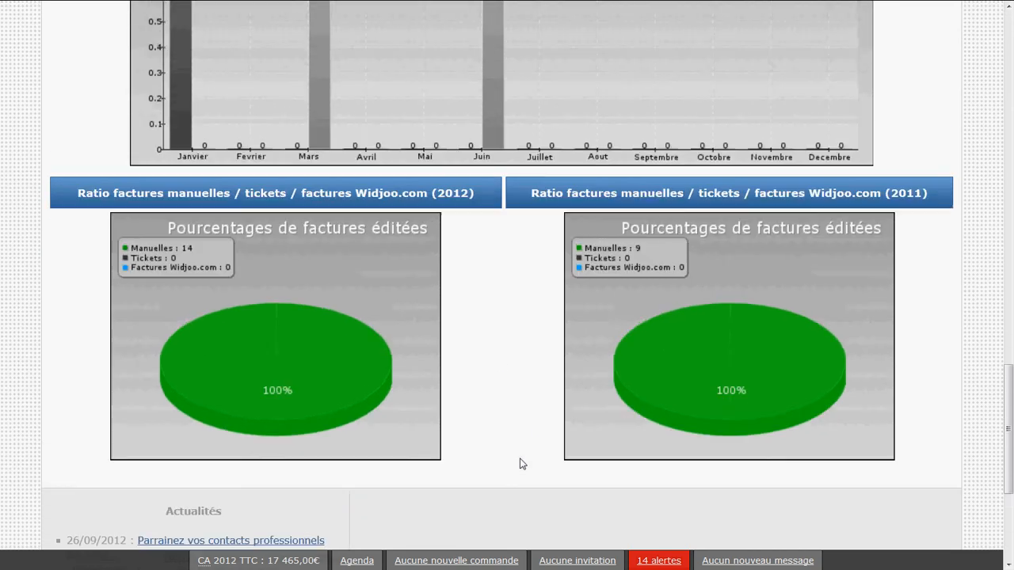
scroll(520, 458, "up", 5)
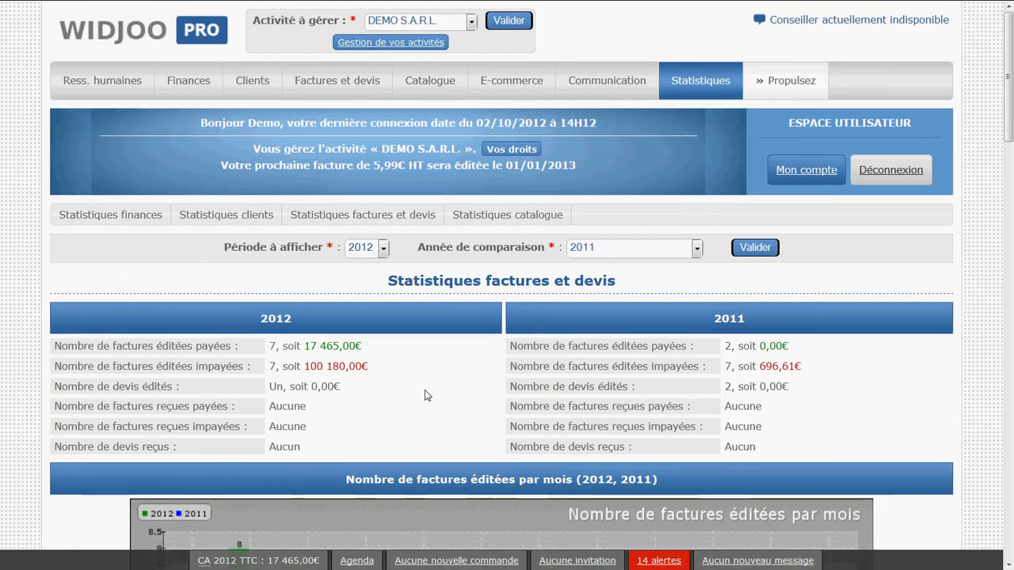
Check the display period and comparison year selectors of the statistics, and return to the invoices and quotes home page
left_click(366, 251)
left_click(368, 254)
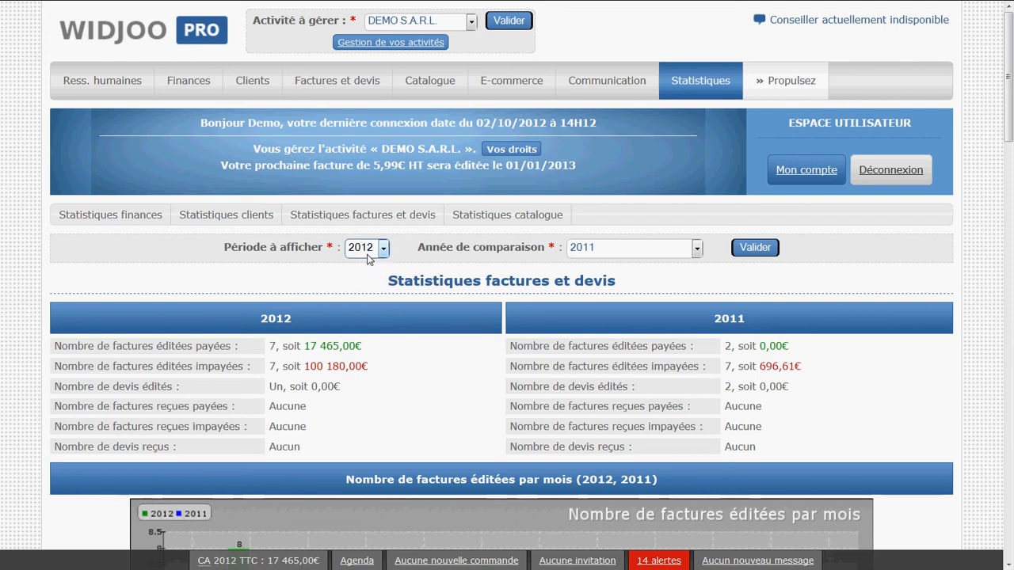
left_click(623, 251)
left_click(623, 254)
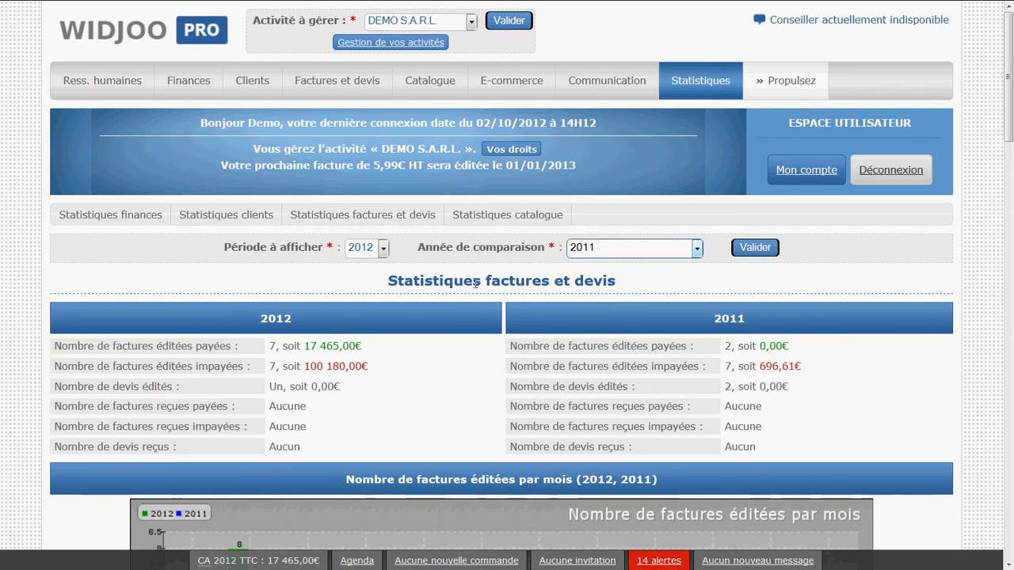
left_click(365, 89)
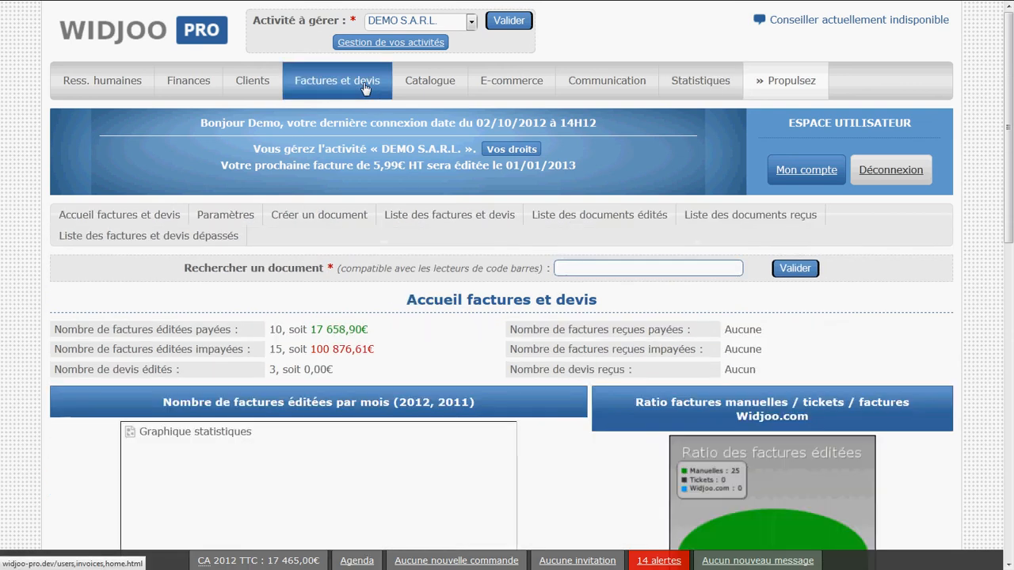